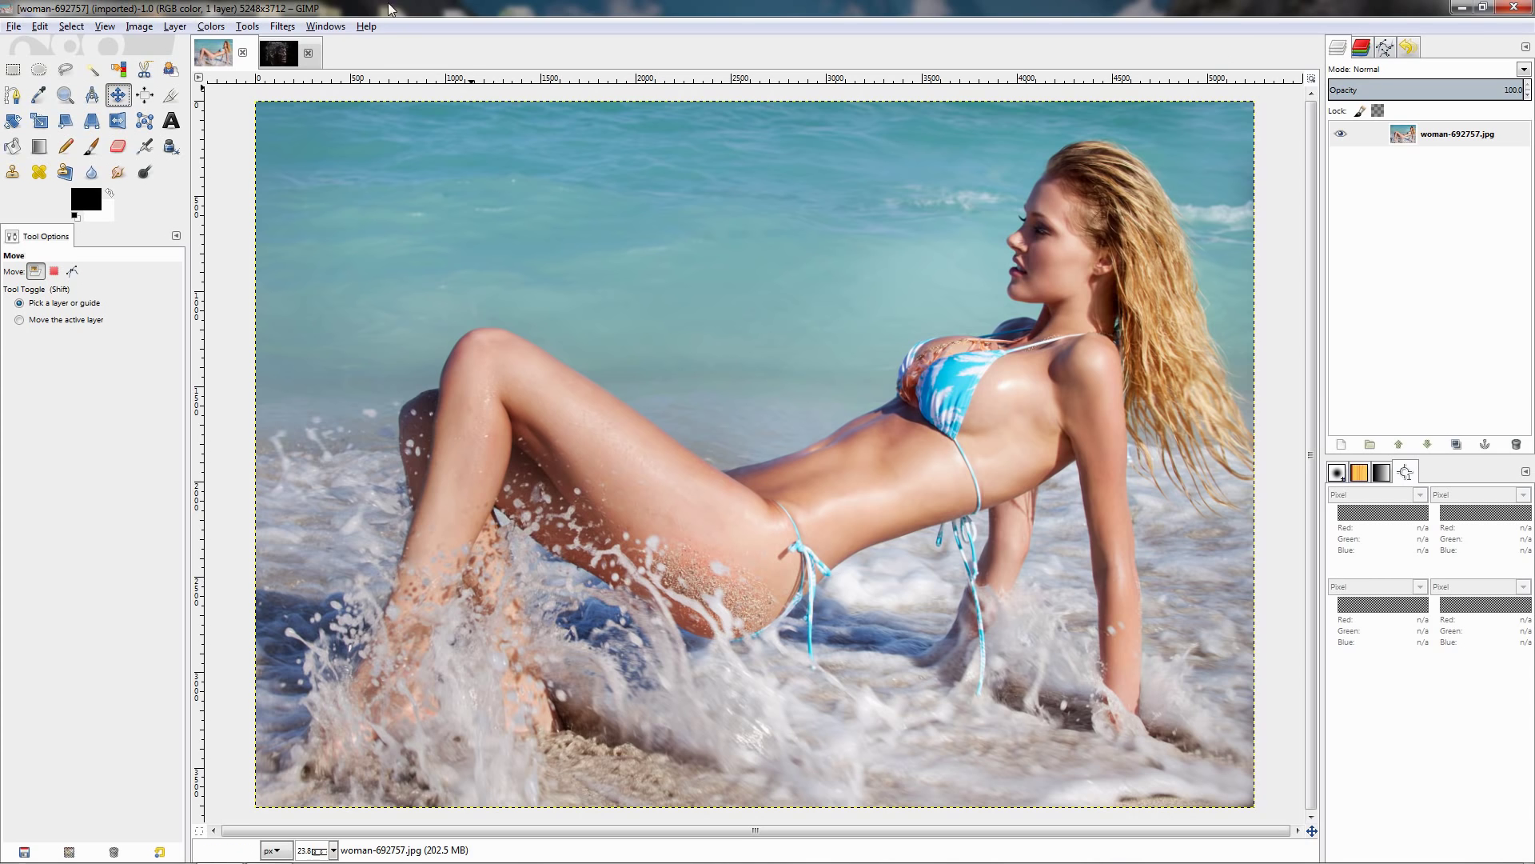
- Browse the Filters menu twice and close it without choosing anything
click(284, 27)
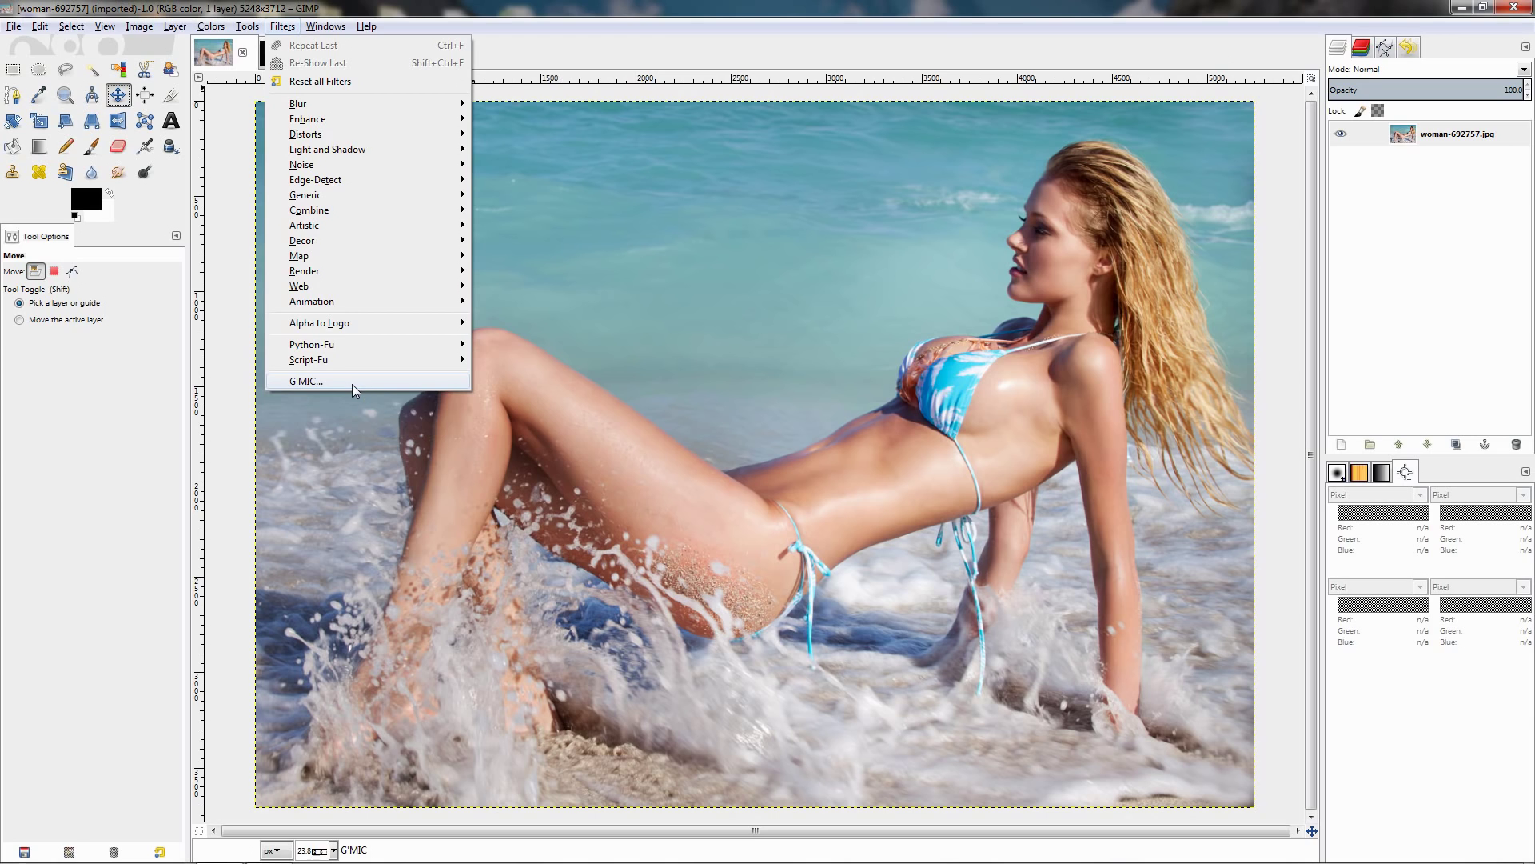
click(673, 28)
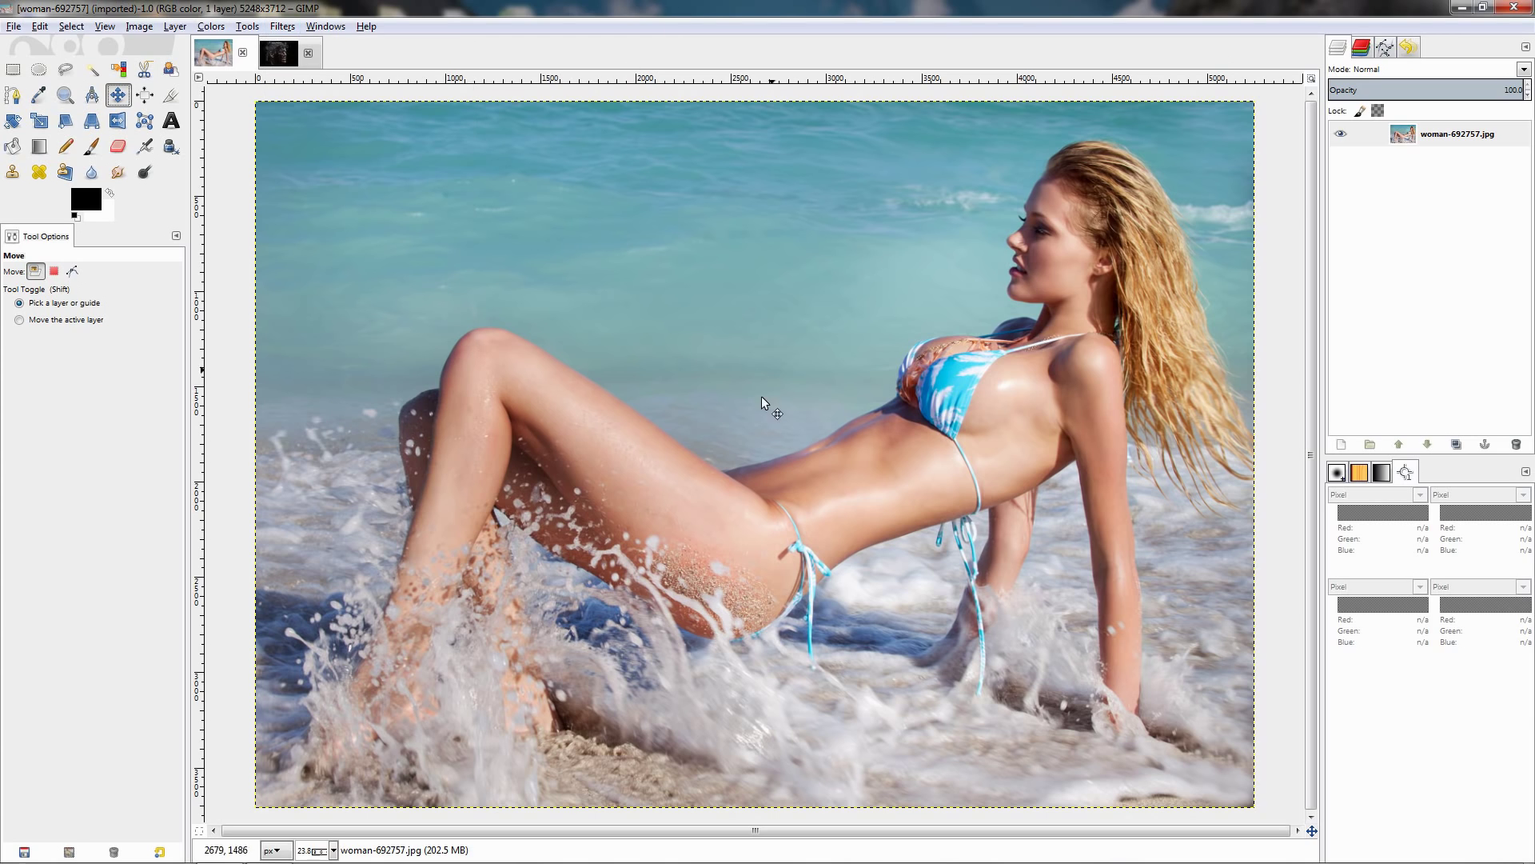
click(280, 27)
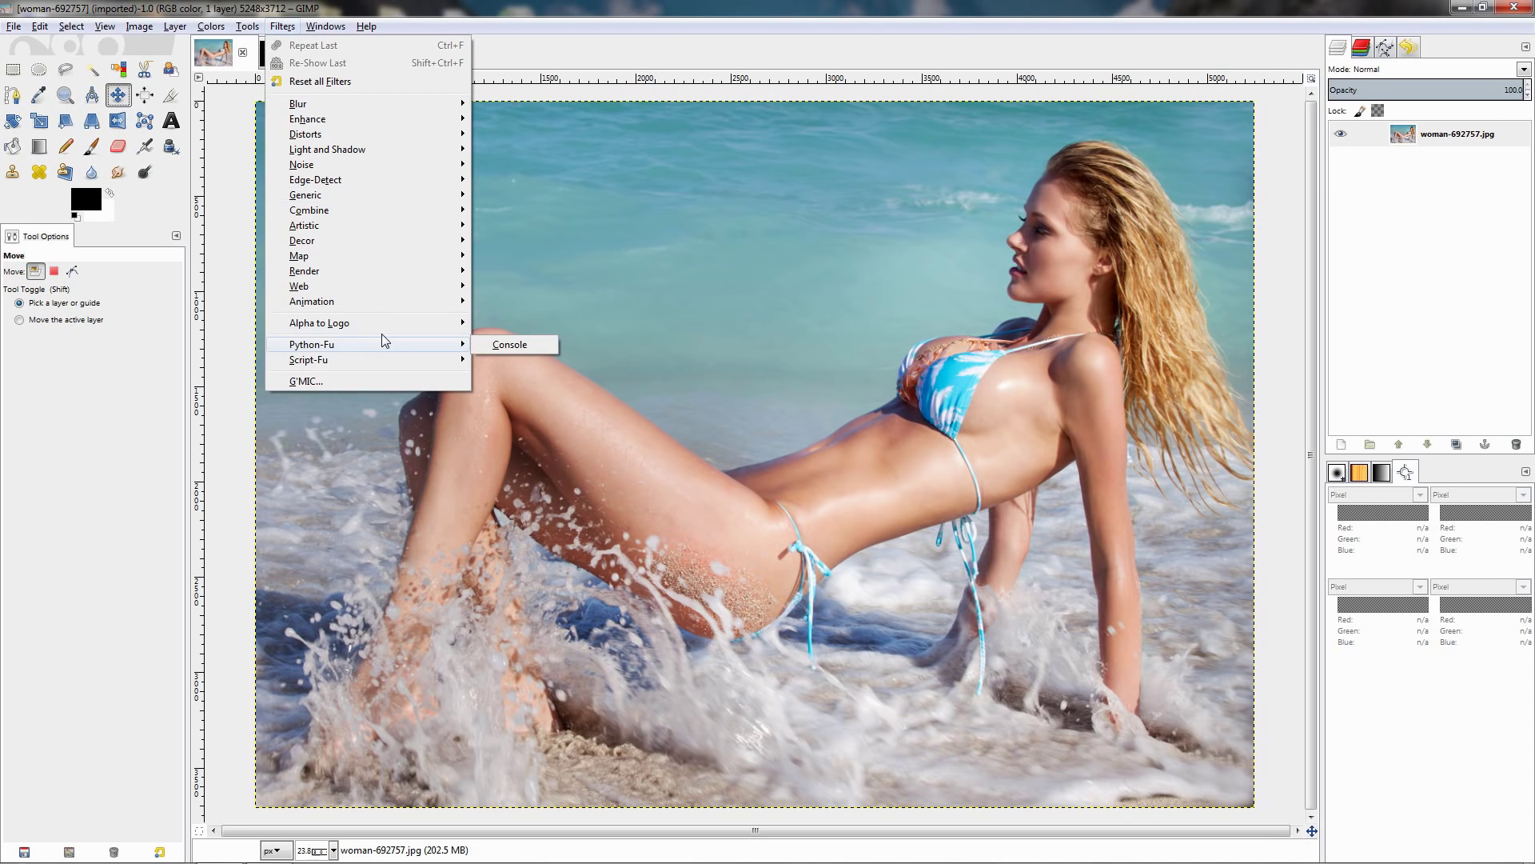
click(487, 24)
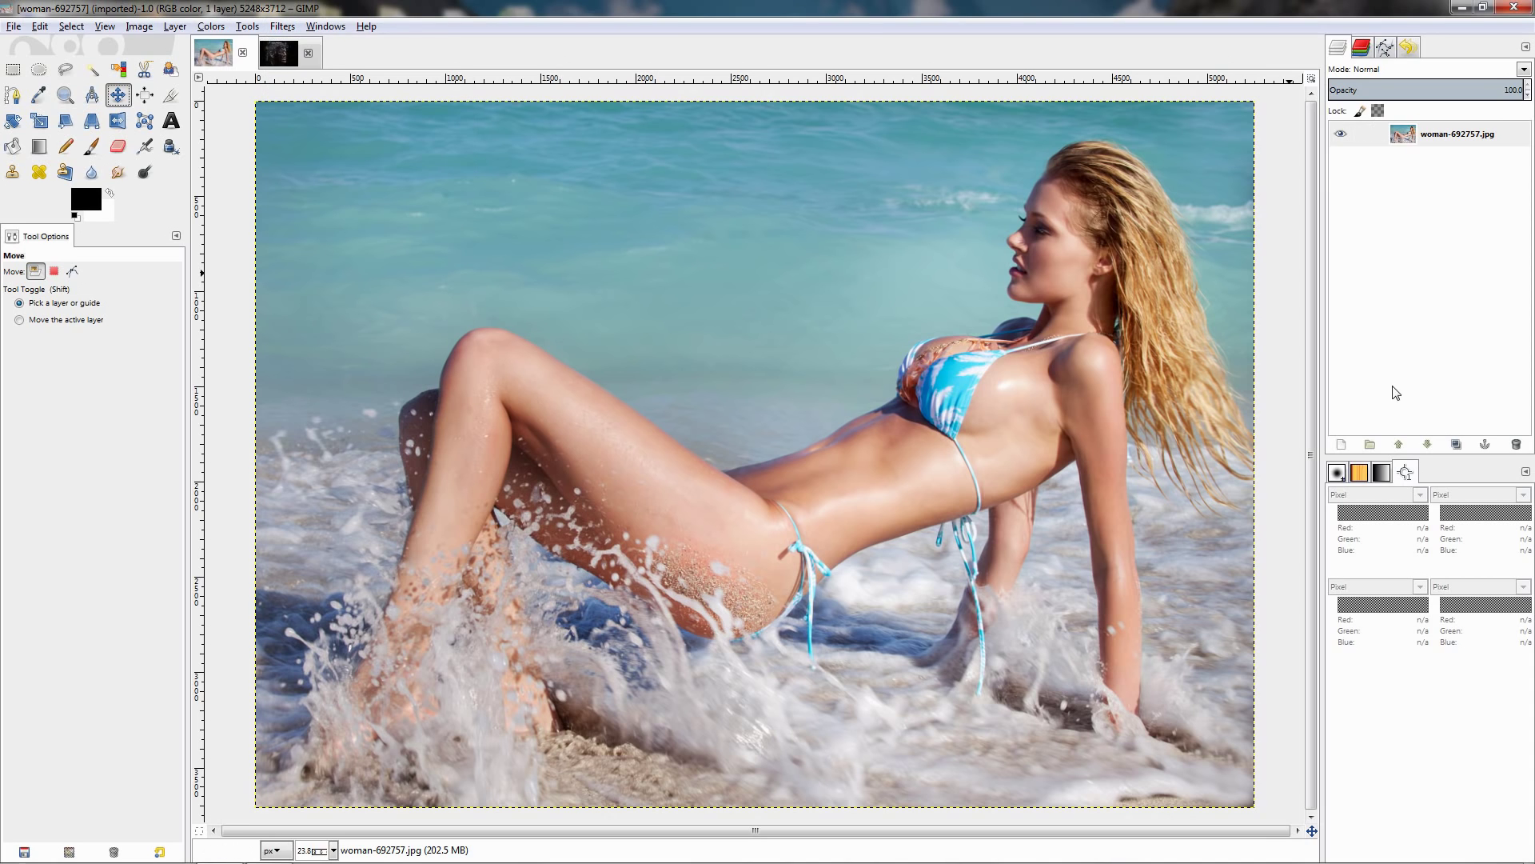
- Duplicate the beach photo layer and make the woman-692757.jpg copy the active layer
click(1456, 444)
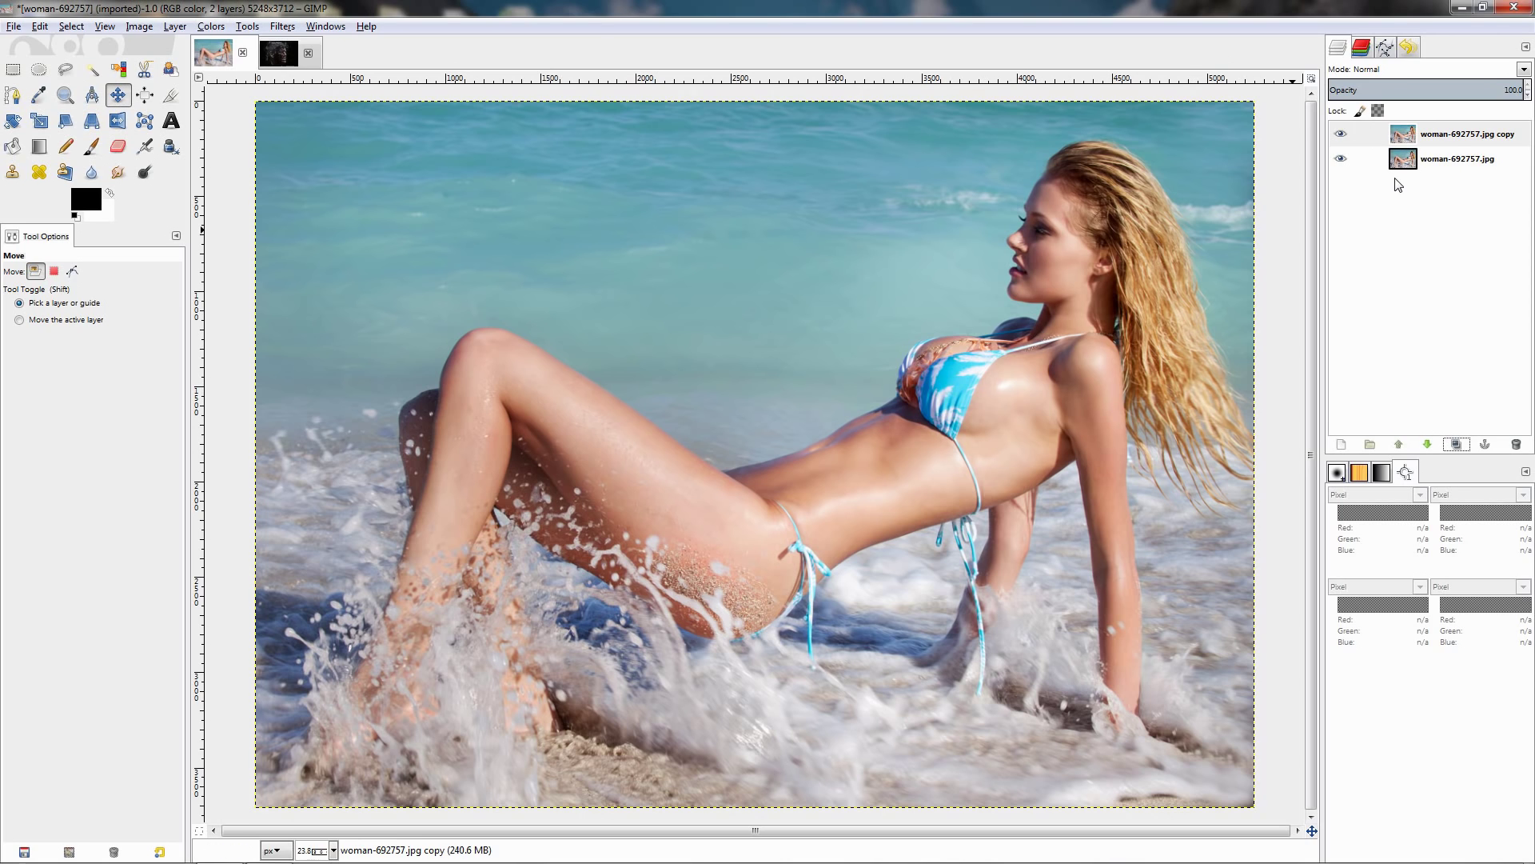
click(1407, 144)
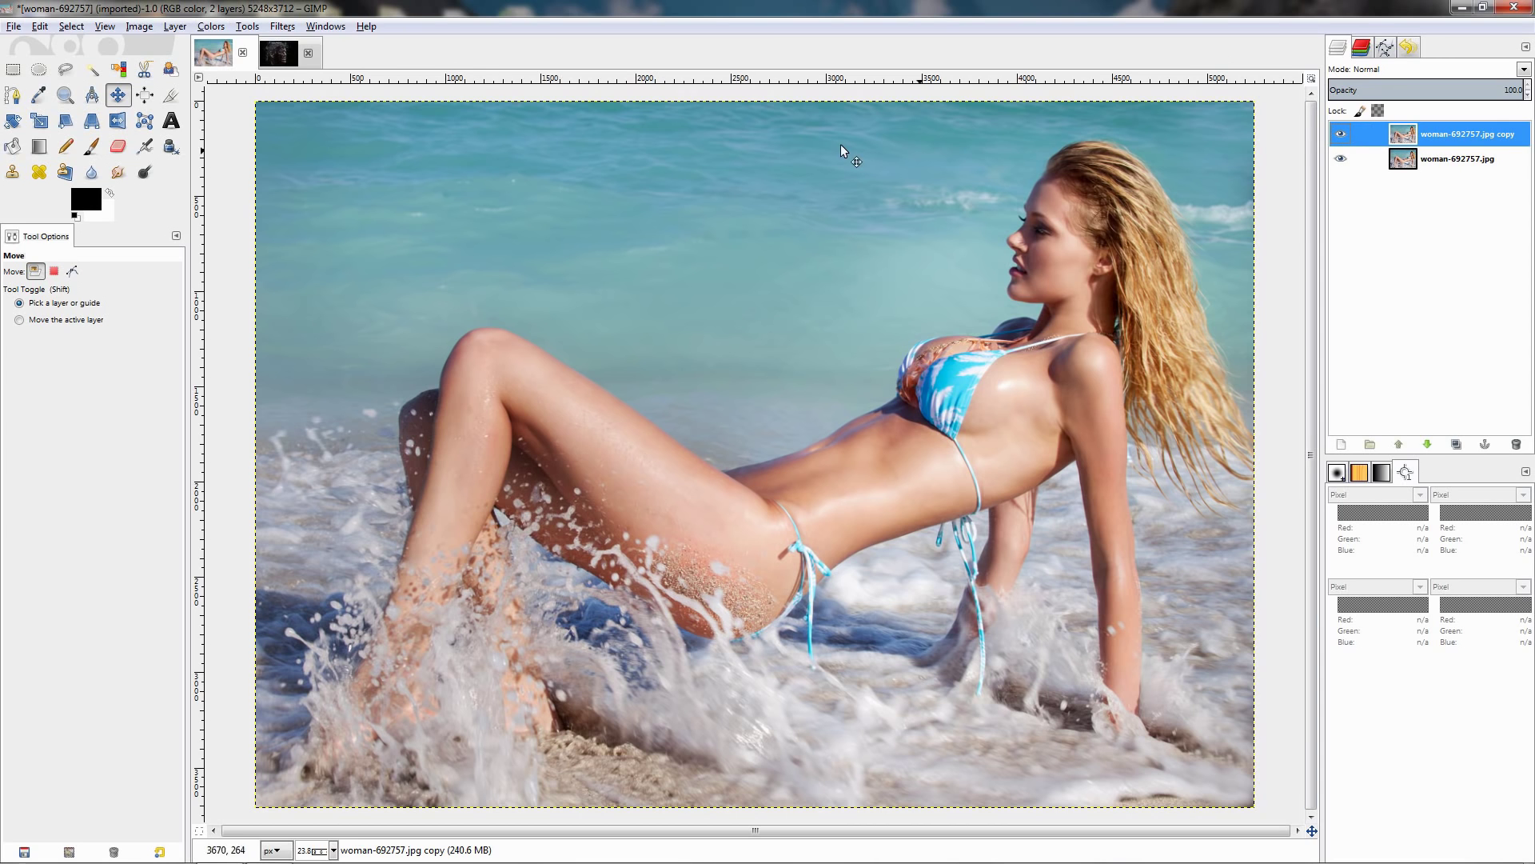
click(281, 29)
- Launch G'MIC and choose Anguish from the Artistic category
click(312, 383)
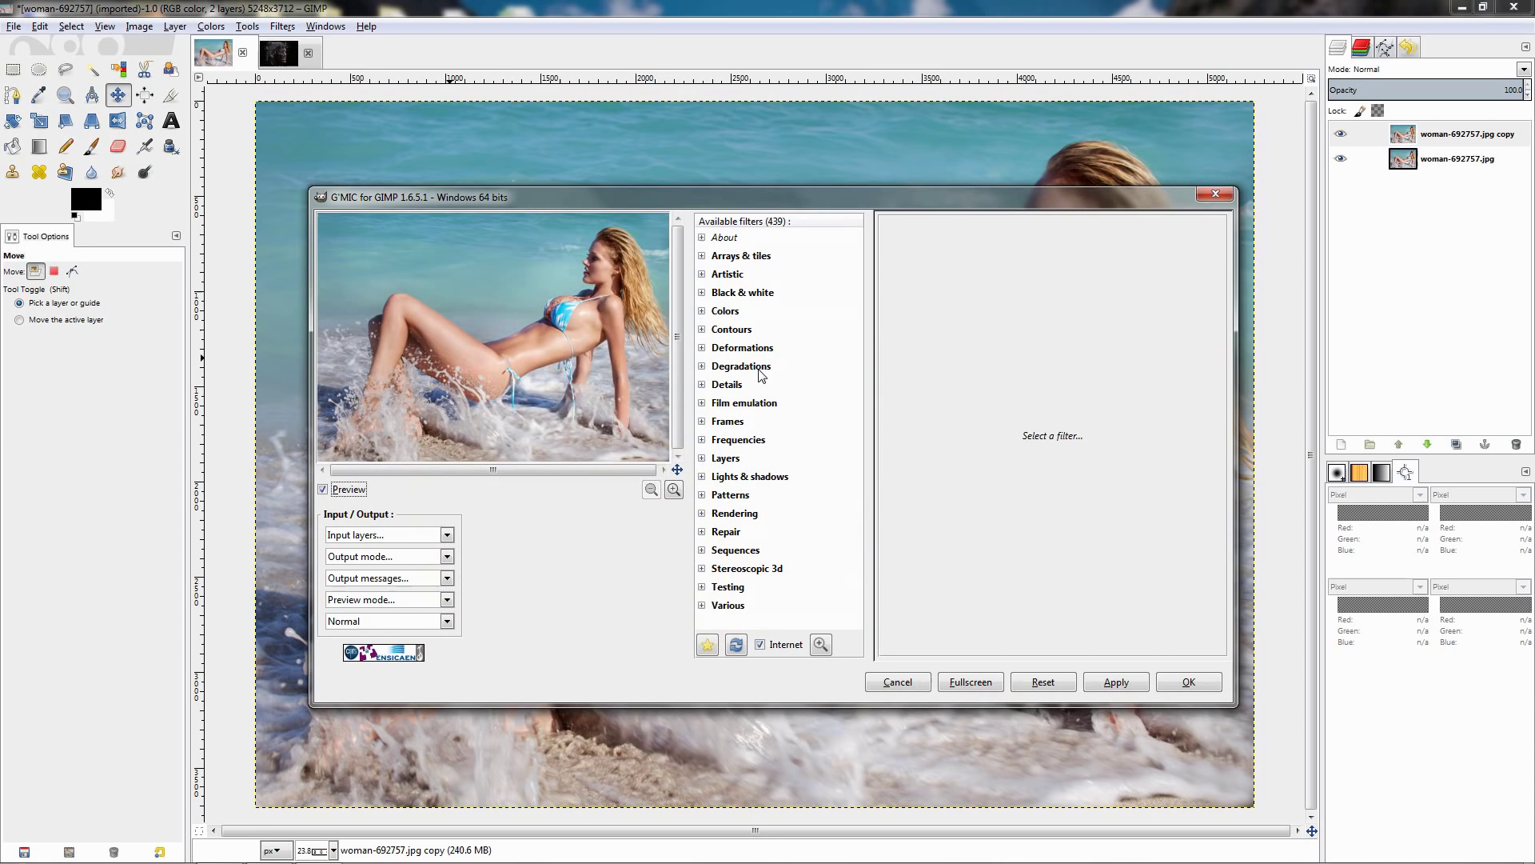
click(703, 274)
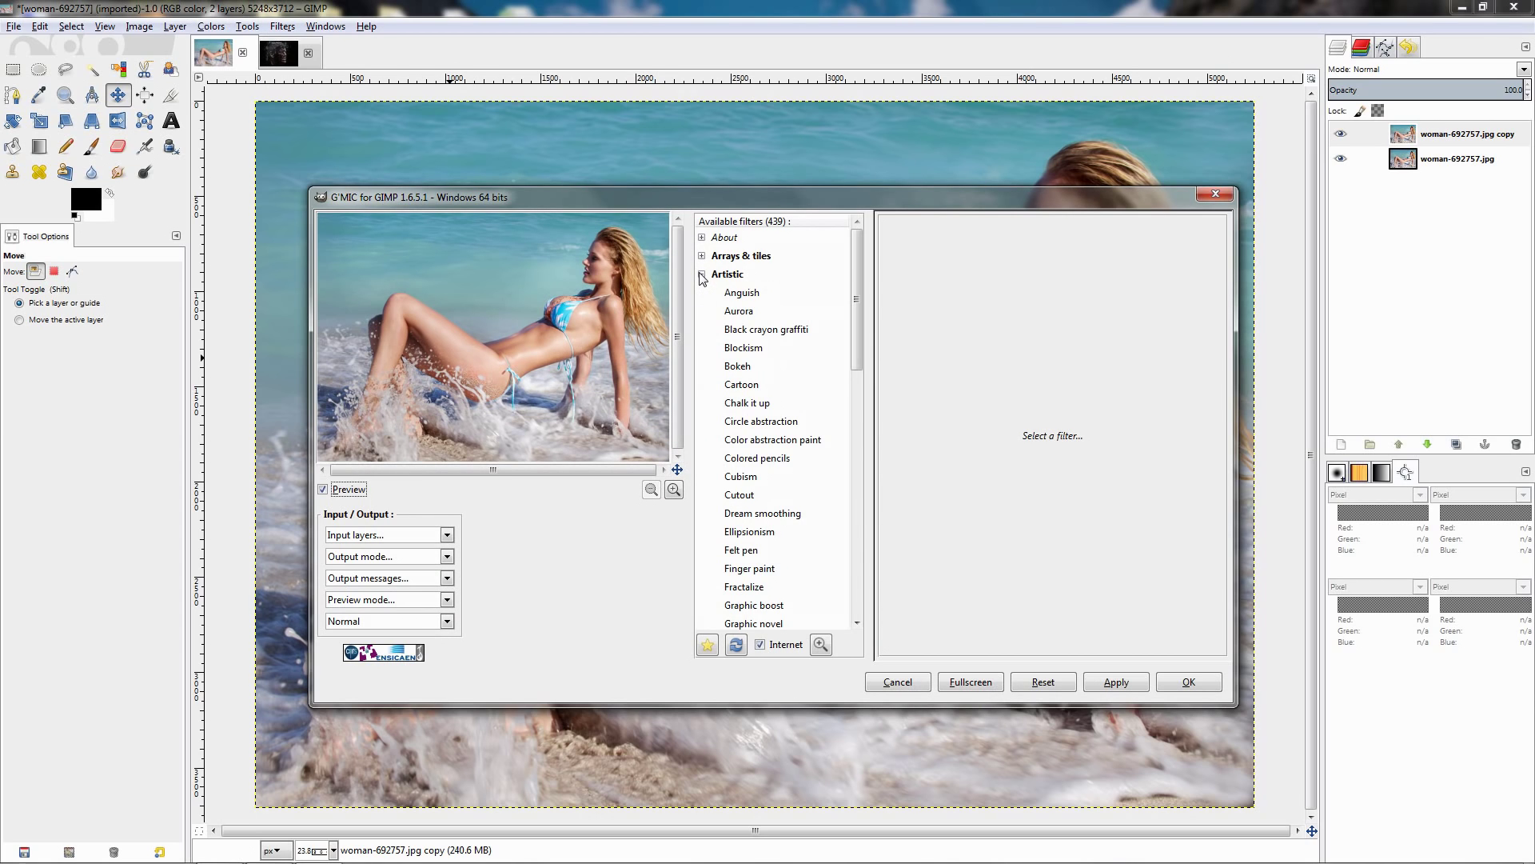
click(746, 298)
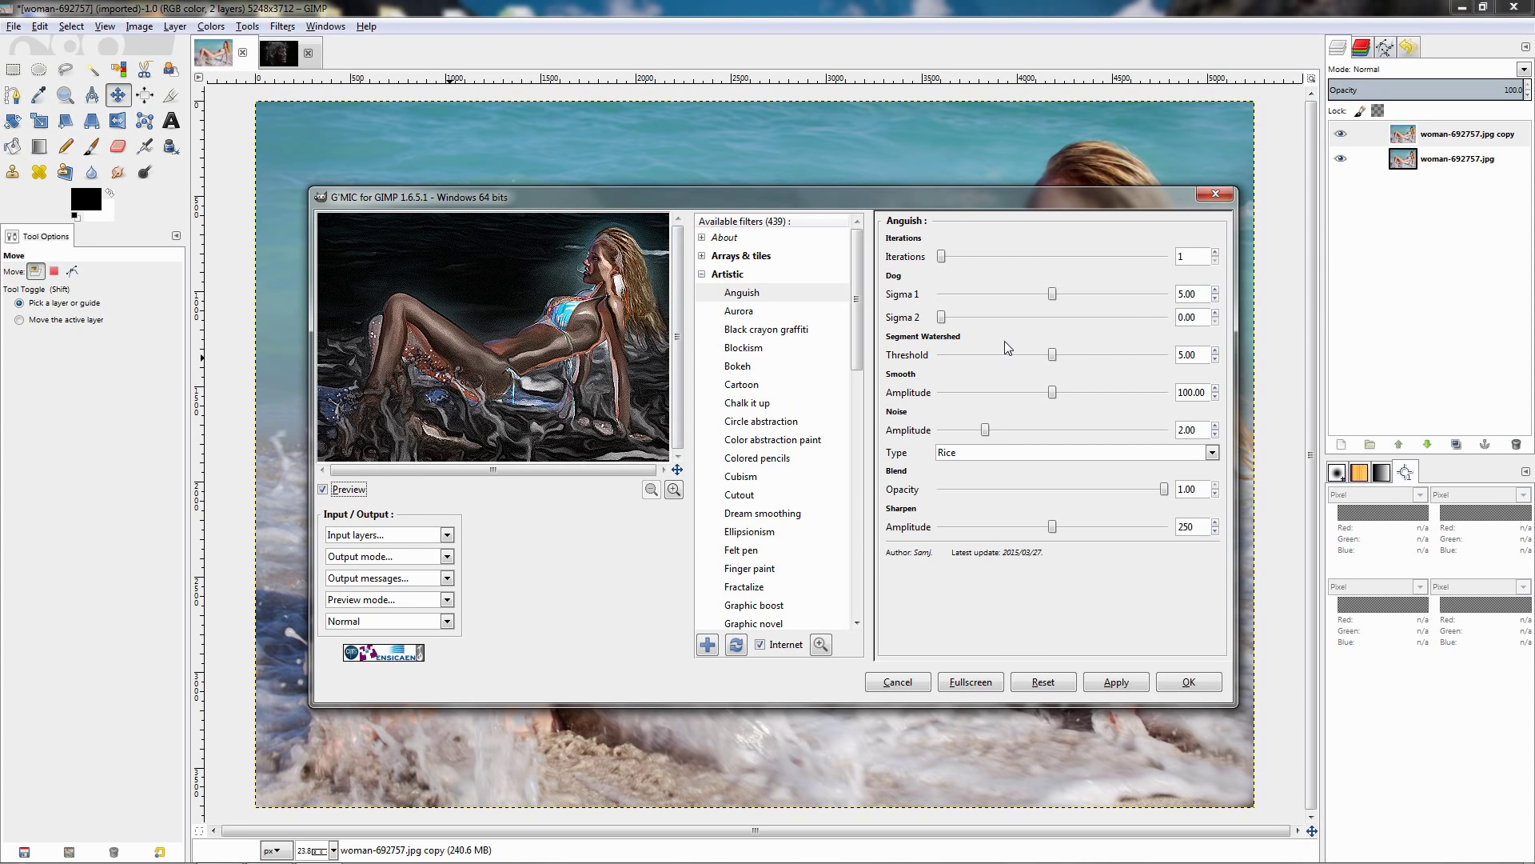
- Set Anguish's Sigma 1 to 3.75 and Threshold to 4.70
click(1052, 294)
text(3.75)
key(Return)
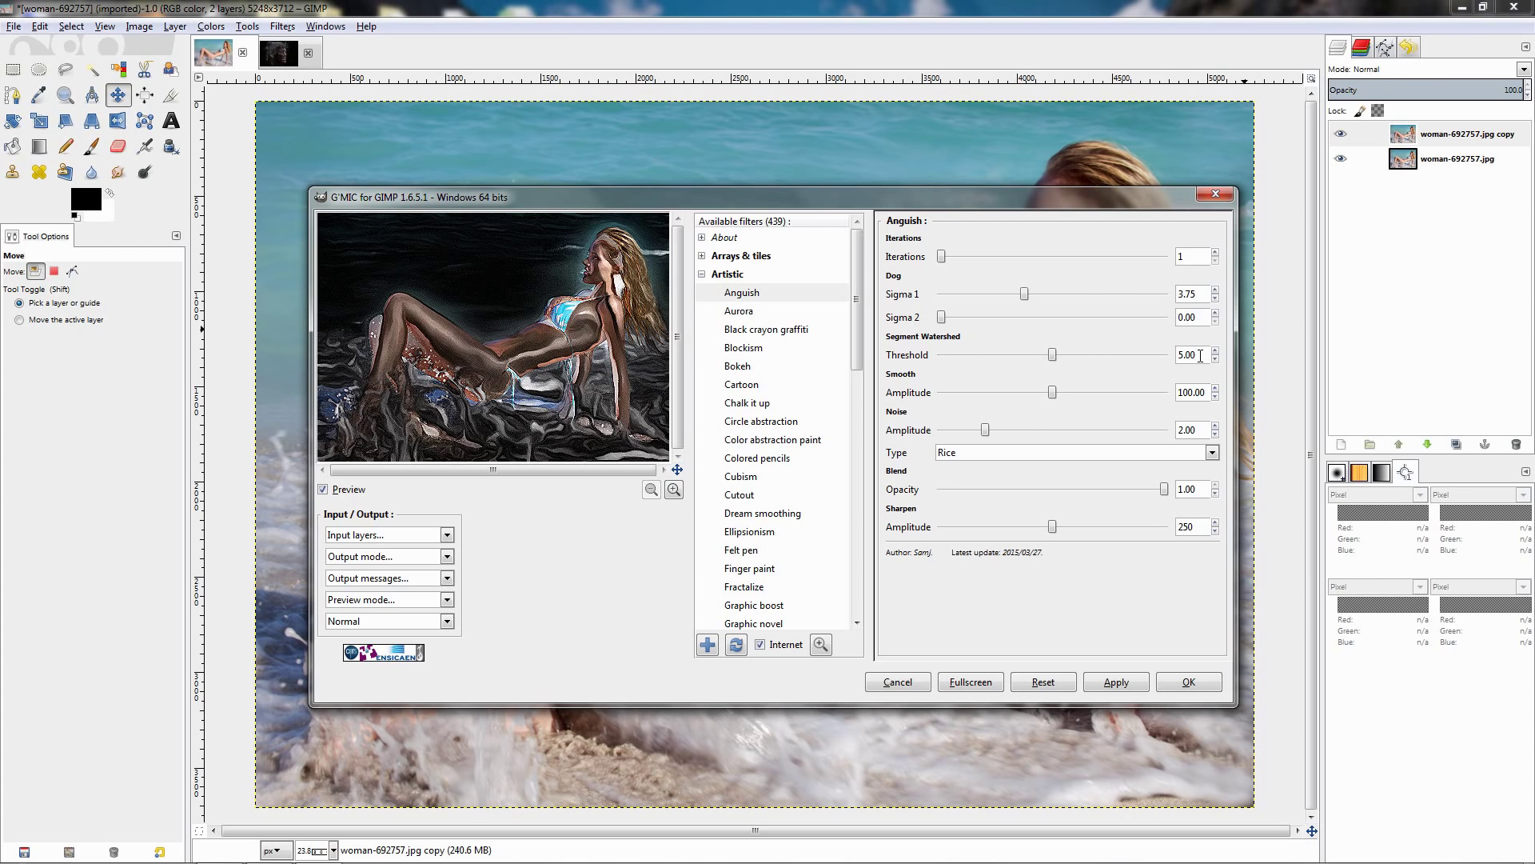
drag(1199, 356, 1110, 355)
text(4.70)
key(Return)
- Set smooth amplitude to 175, noise amplitude to 0 and sharpen amplitude to 237
double_click(1209, 398)
text(1)
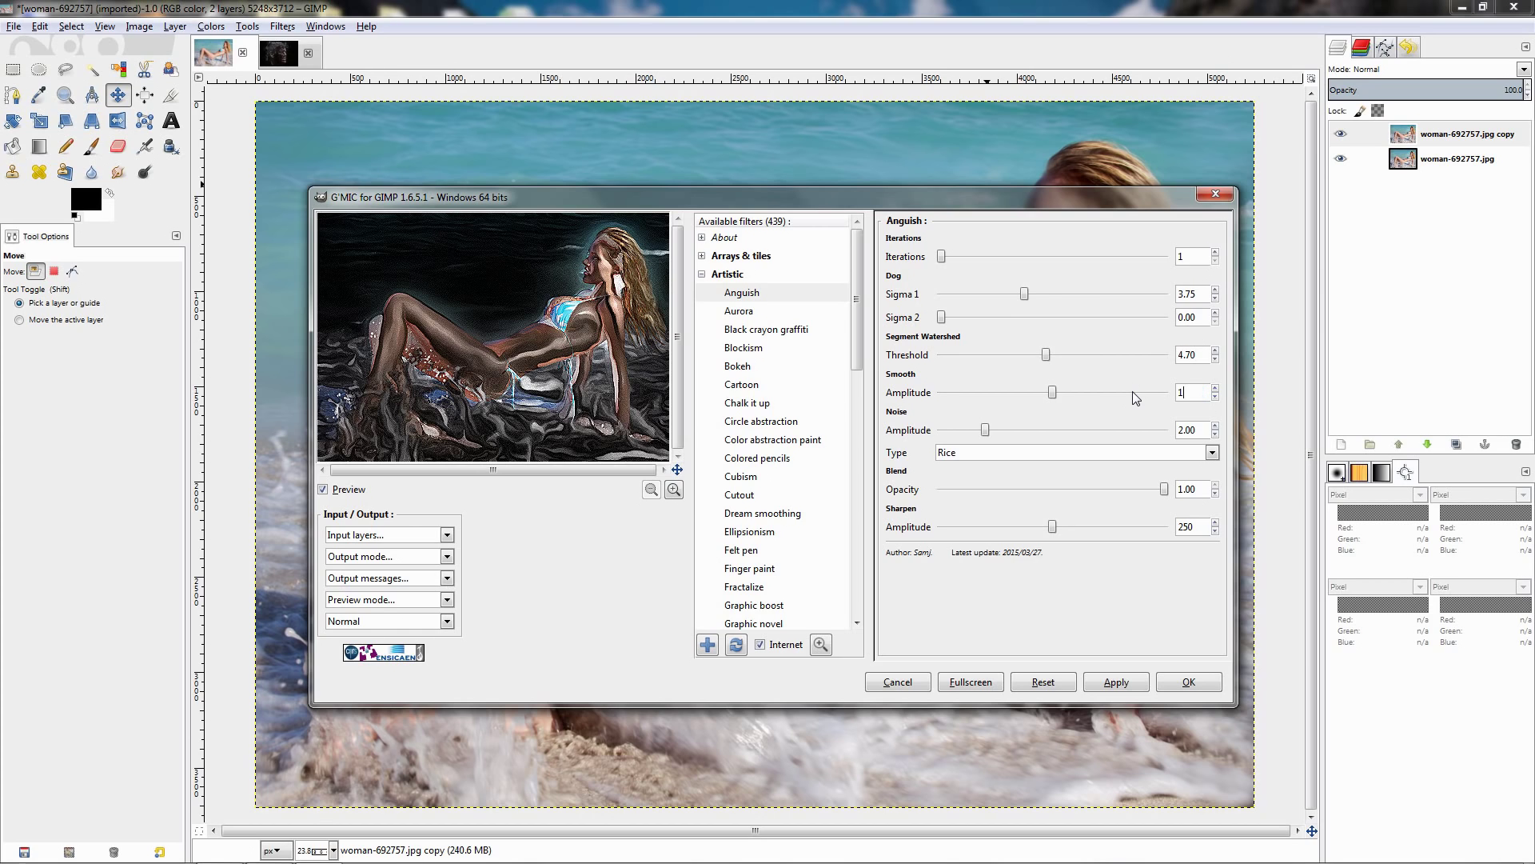
text(75)
key(Return)
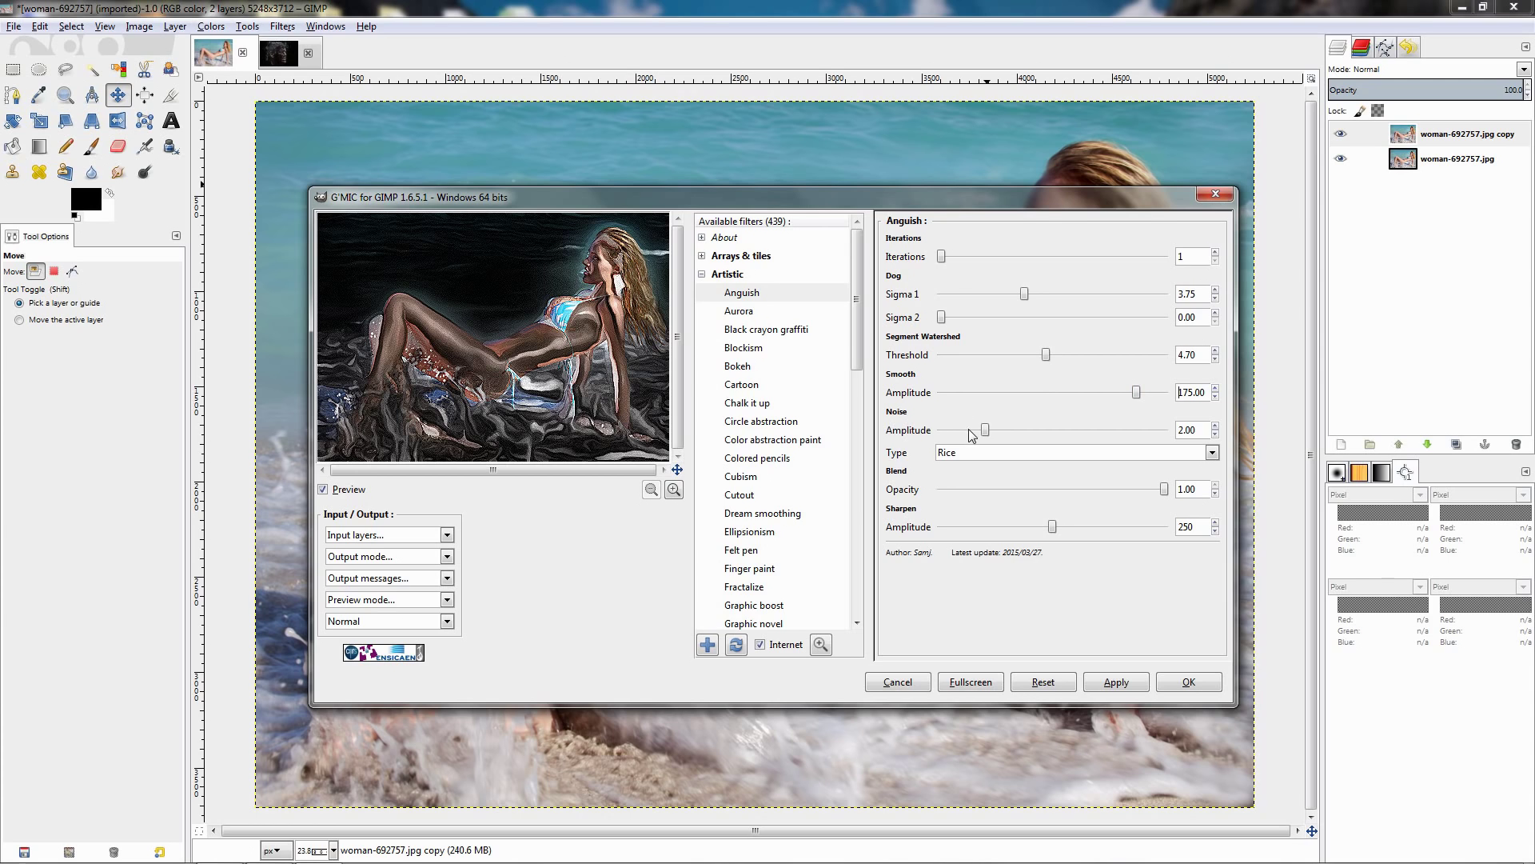
drag(986, 432, 941, 432)
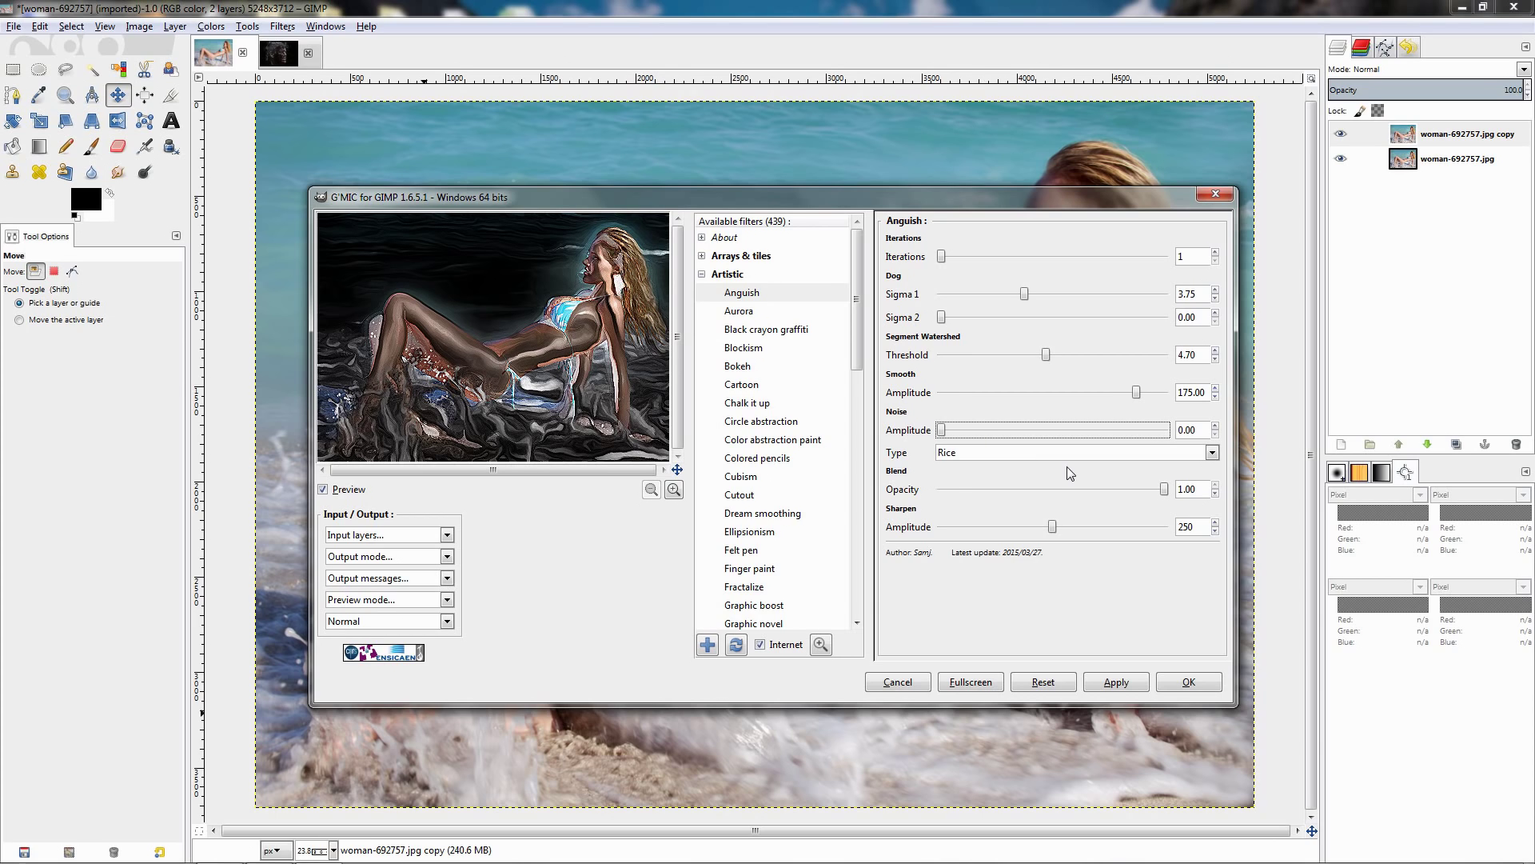
double_click(1191, 527)
text(2)
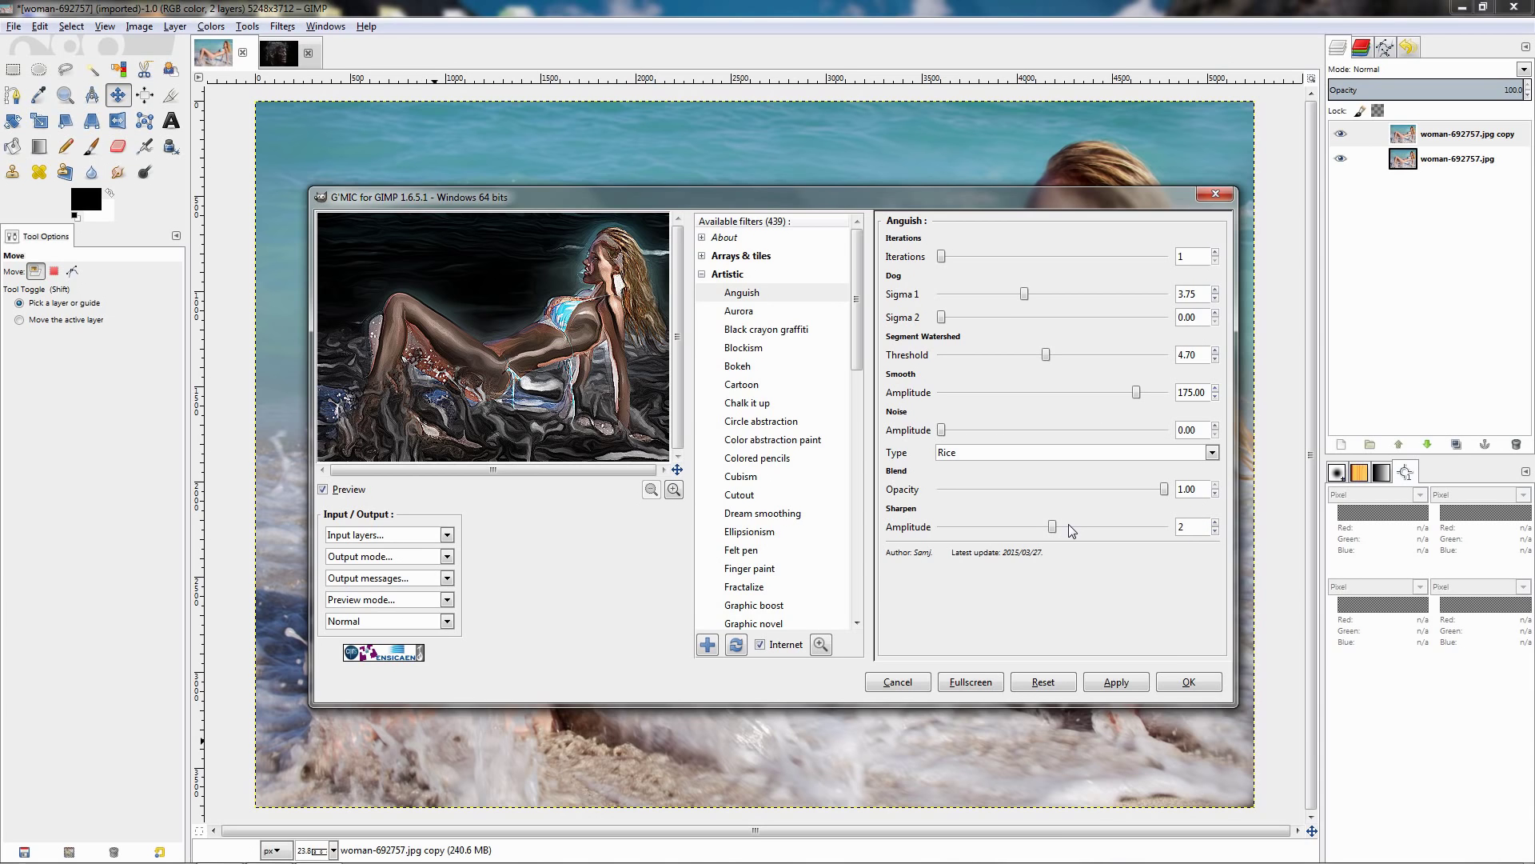
text(37)
key(Return)
- Apply Anguish, then compare the rain-785245 portrait's filtered top layer against the original
click(1183, 677)
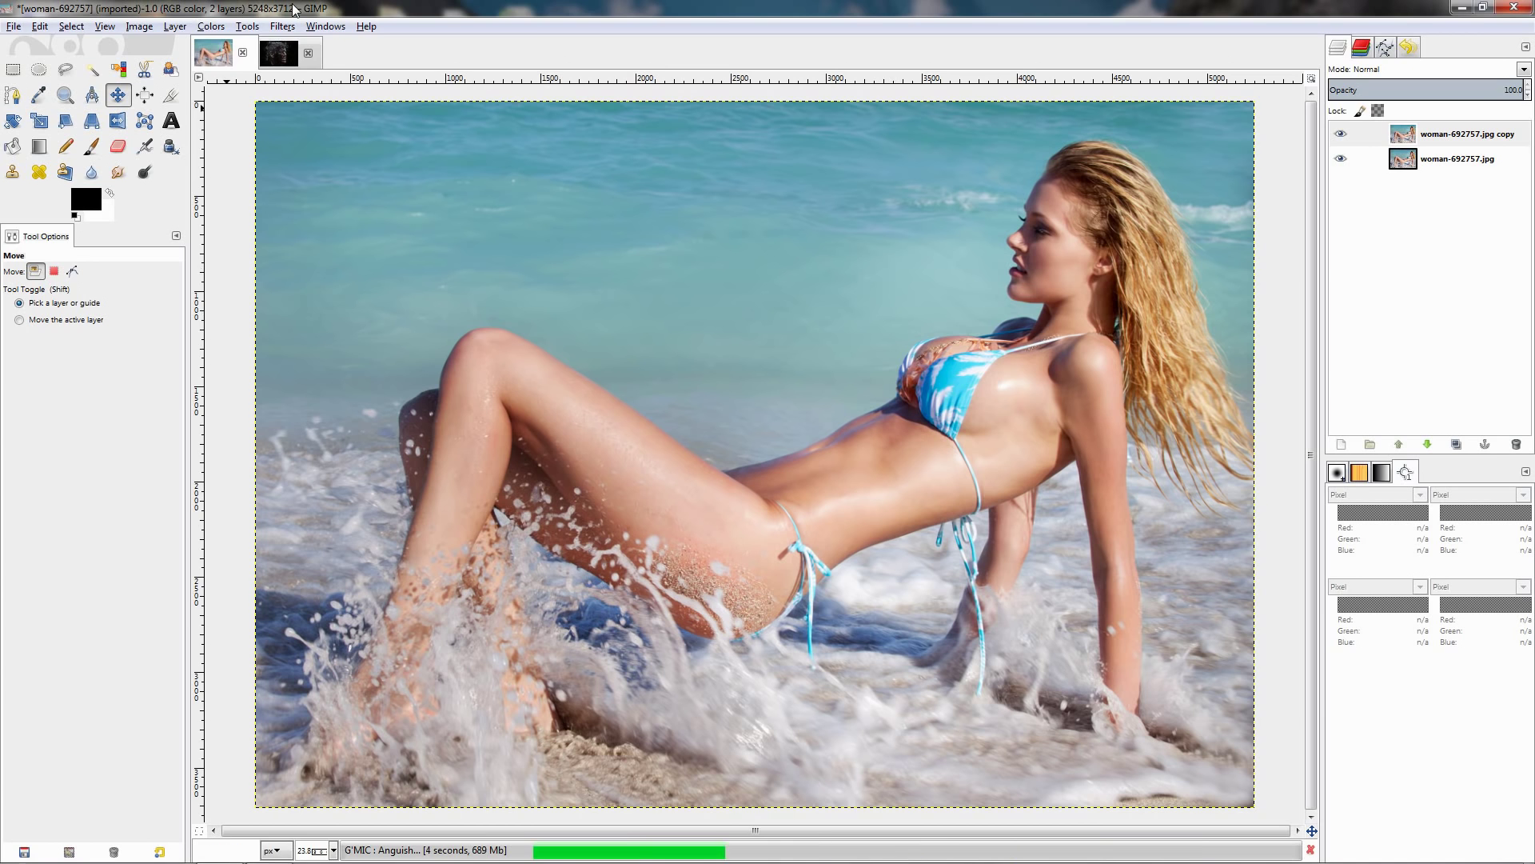
click(267, 54)
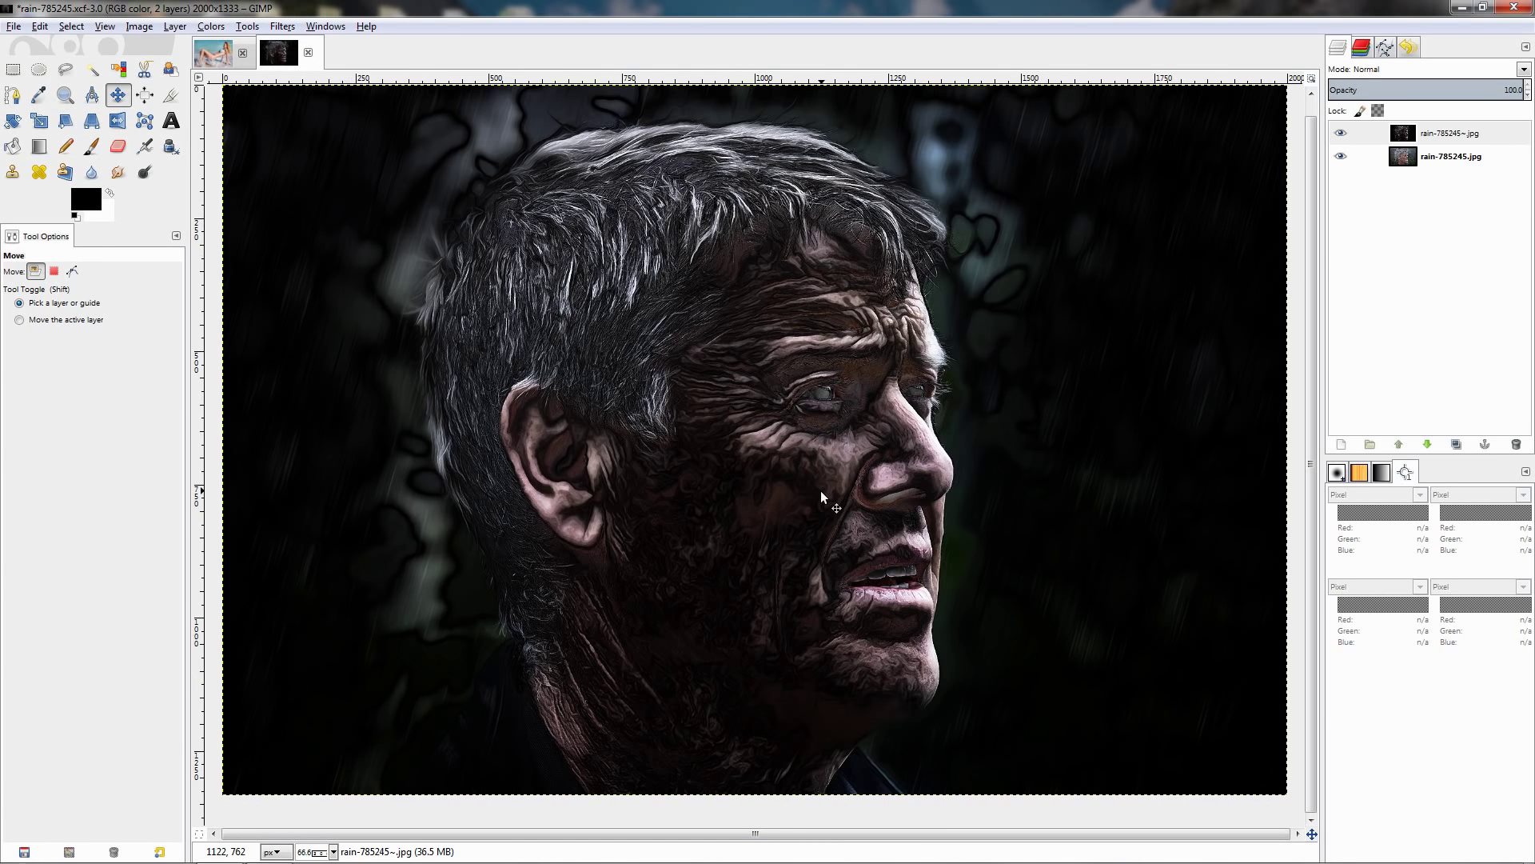
click(1340, 133)
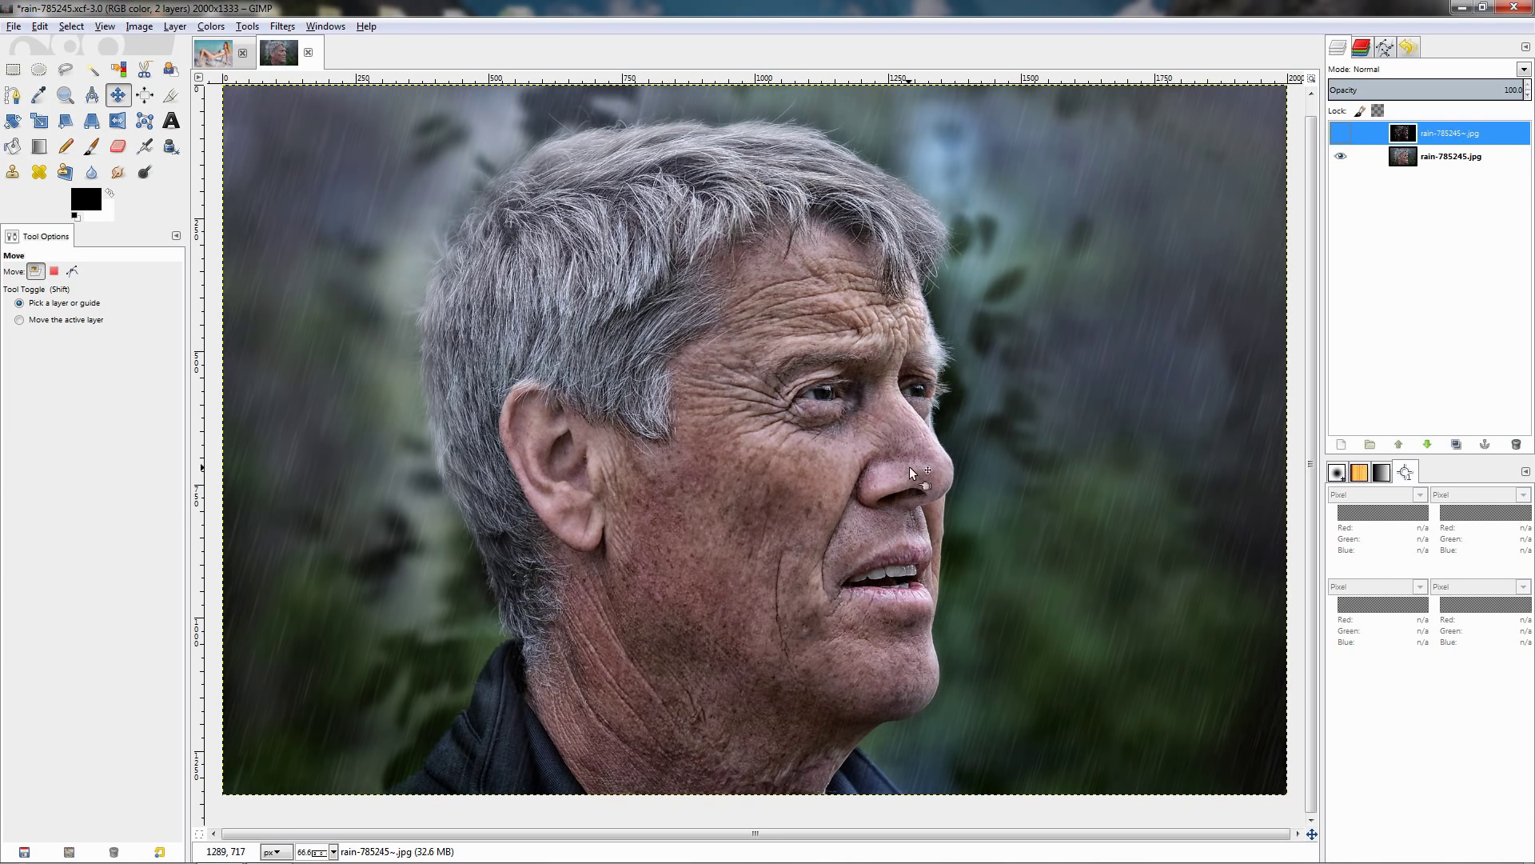
click(1340, 133)
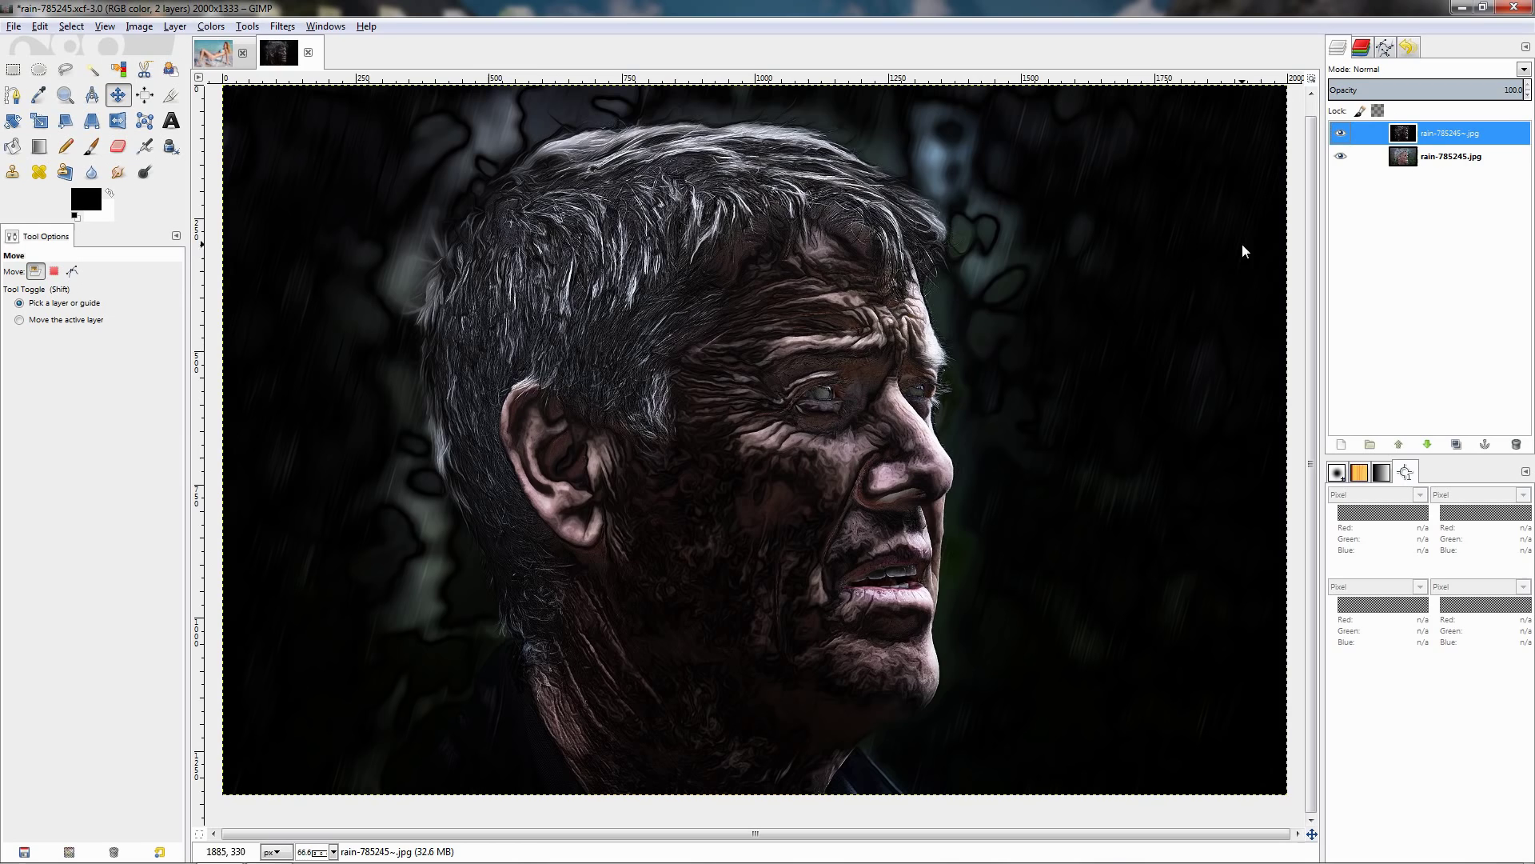
- View the rain portrait at 100% zoom and pan around it
key(1)
drag(889, 553, 944, 524)
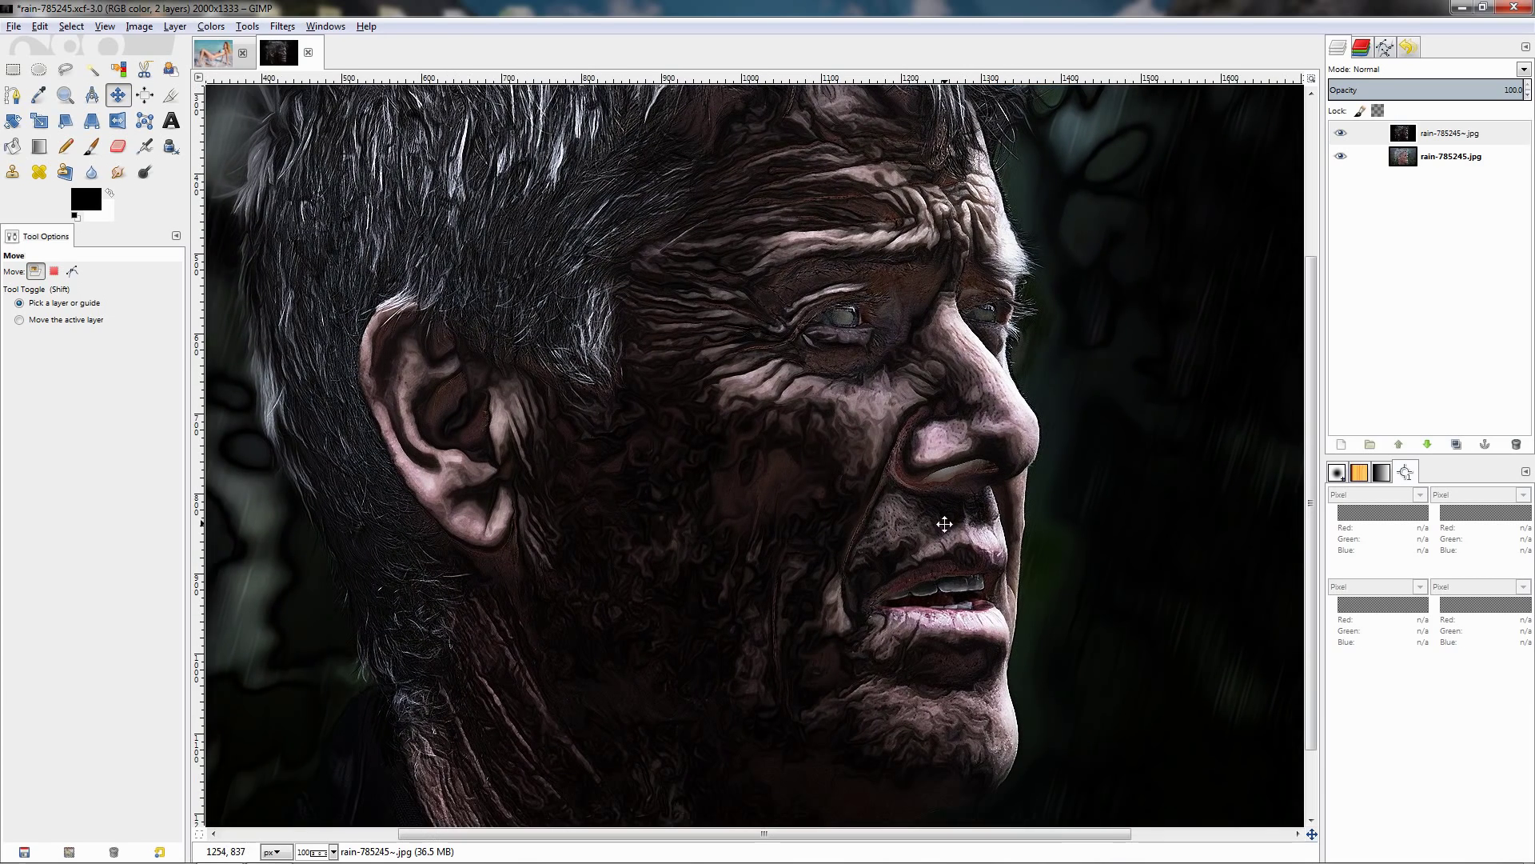
scroll(779, 344, up, 5)
scroll(778, 344, left, 2)
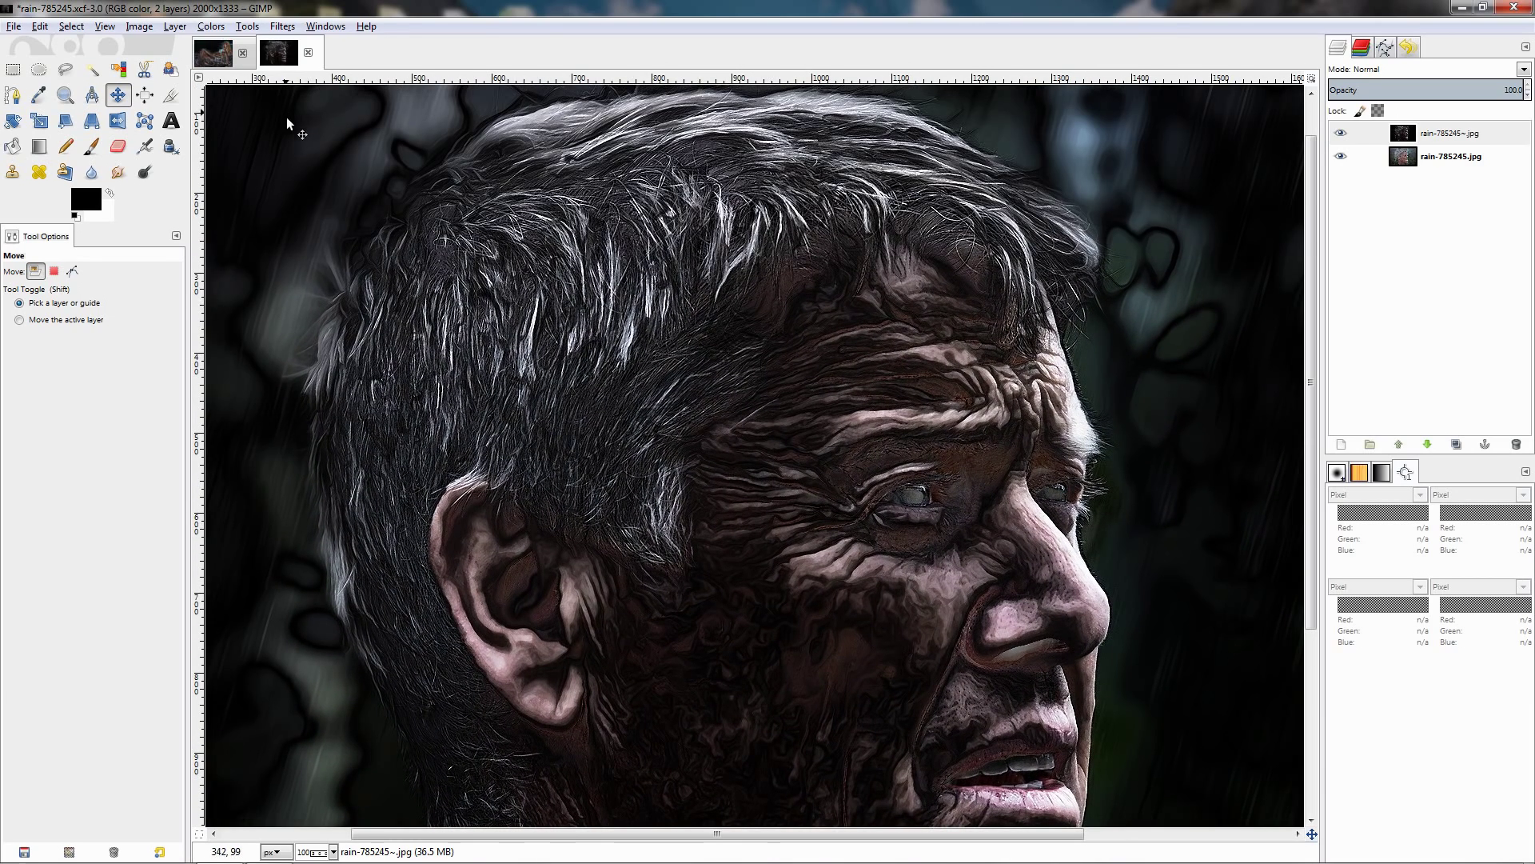
- On the woman-692757 beach image, toggle the filtered copy layer to compare with the original
click(213, 53)
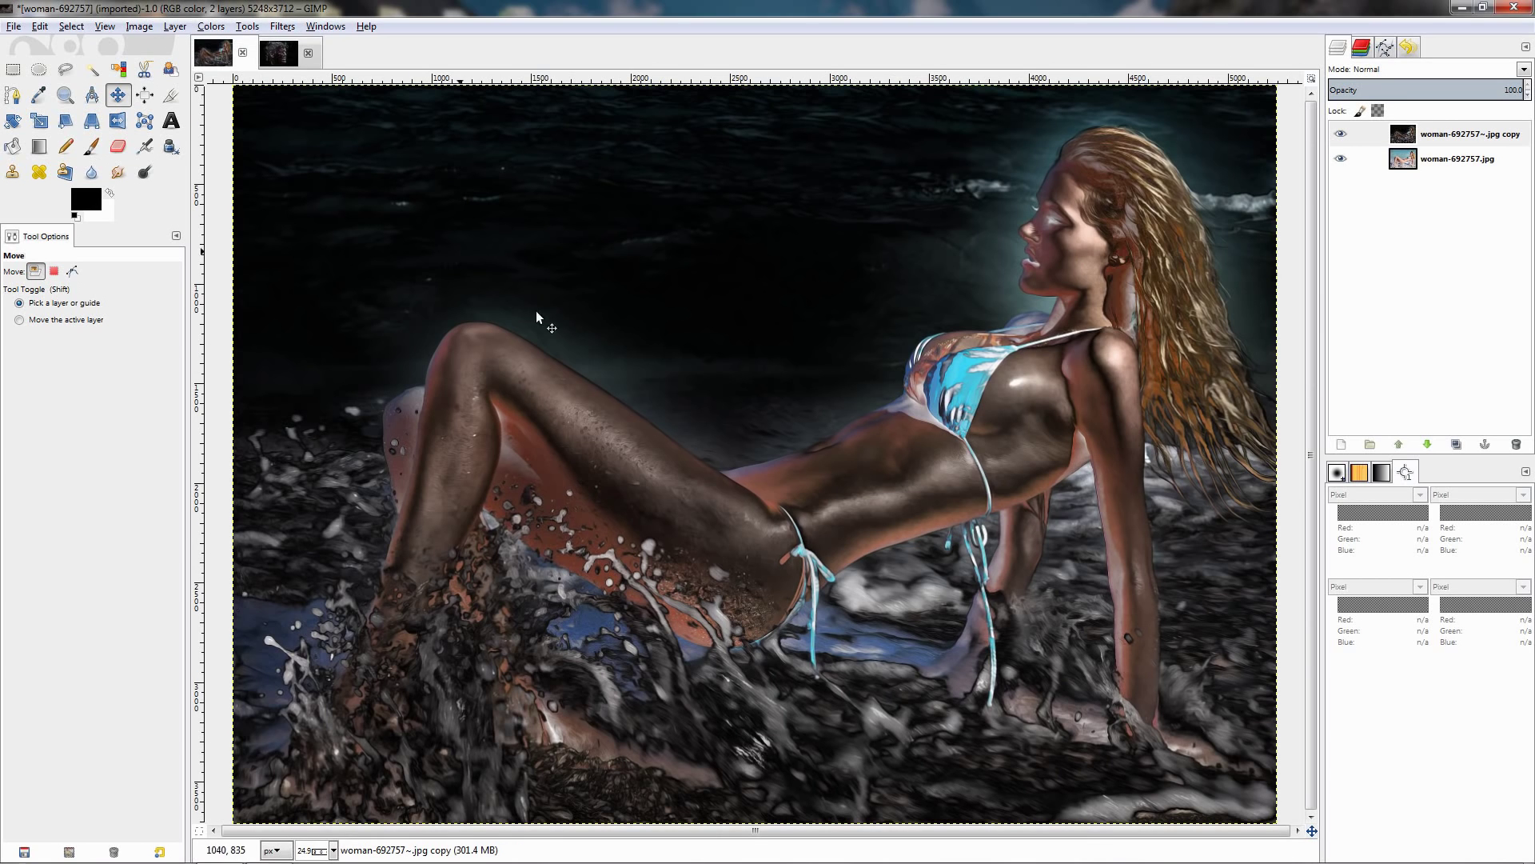
click(1340, 135)
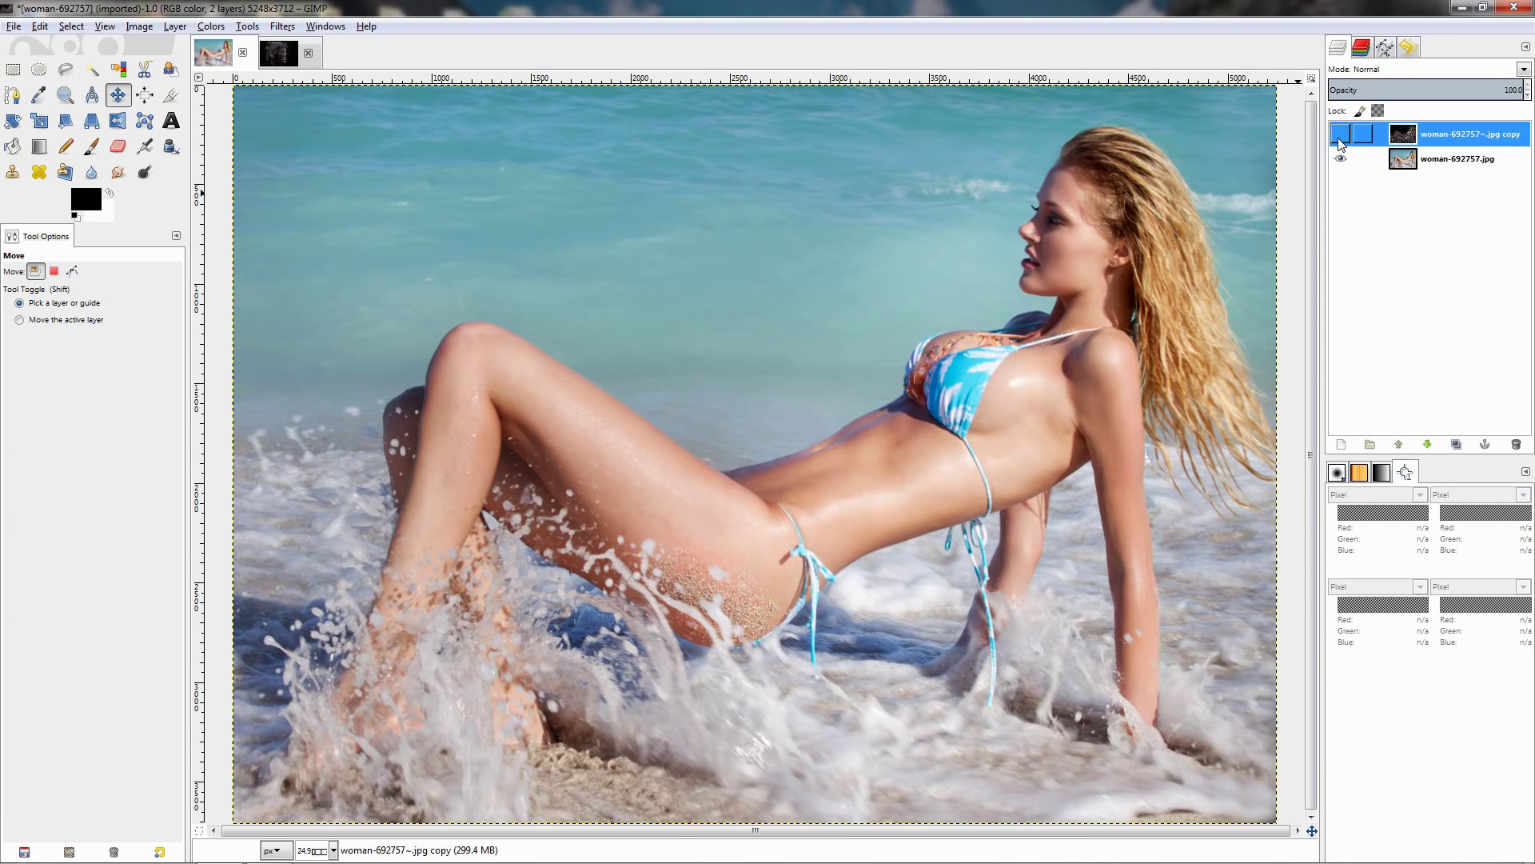
click(1341, 136)
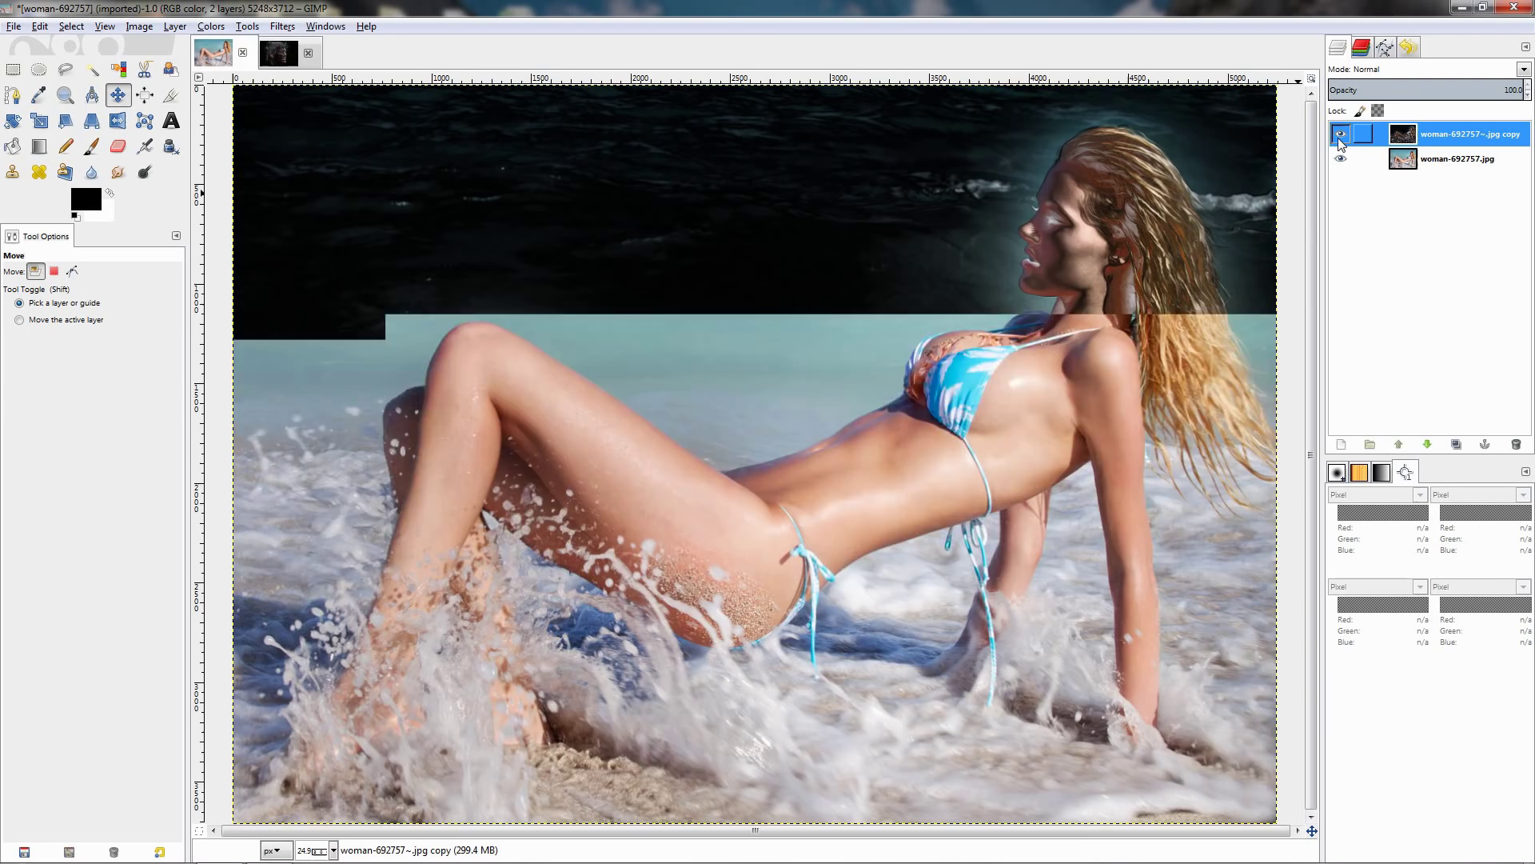
- Zoom in and back out on the beach image, then recenter it in the window
ctrl+scroll(660, 481, up, 1)
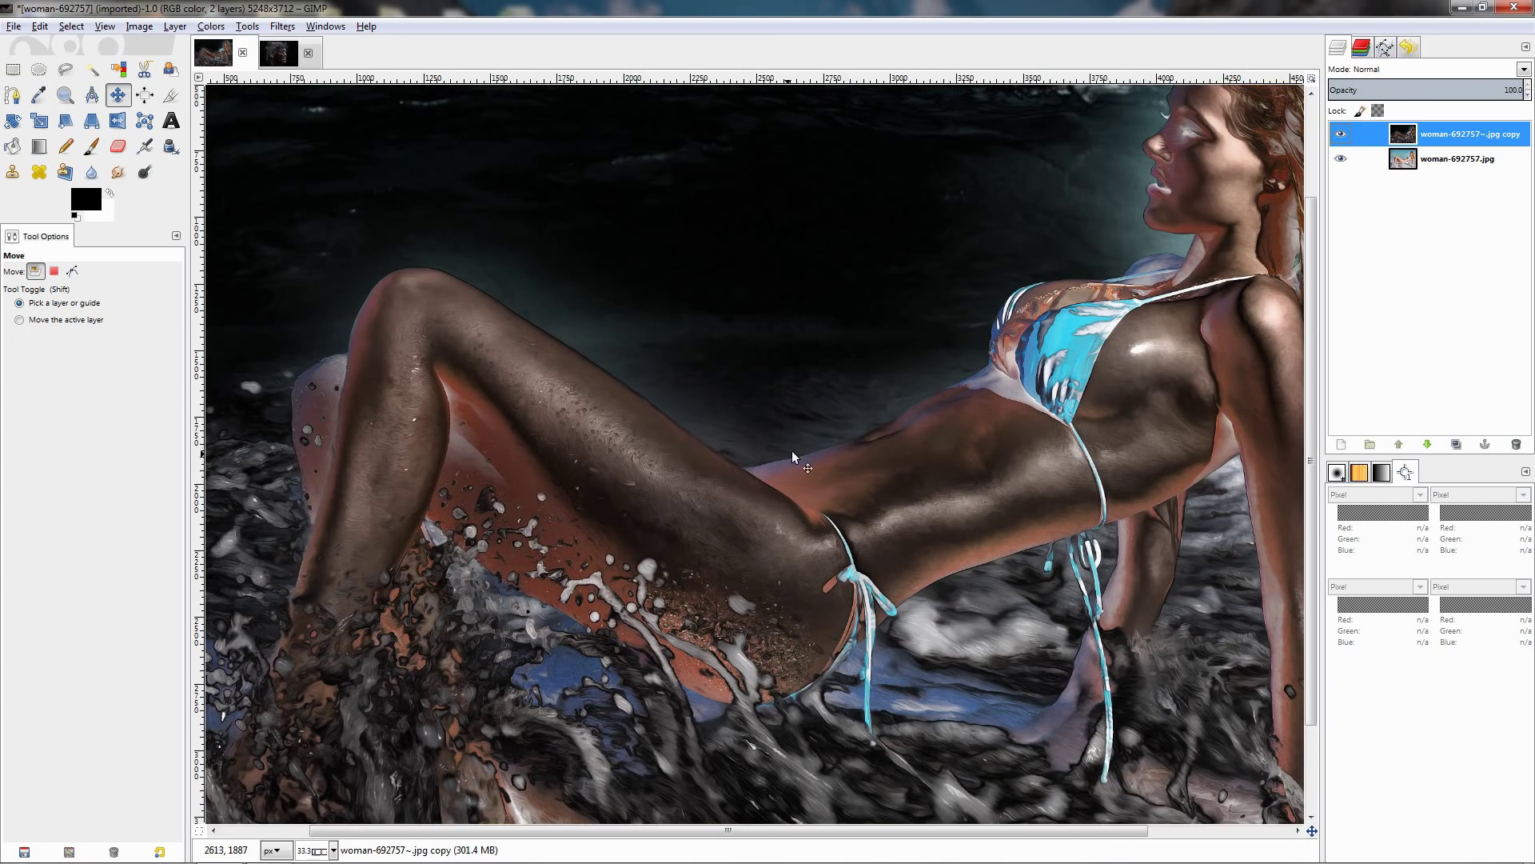
ctrl+scroll(822, 453, up, 1)
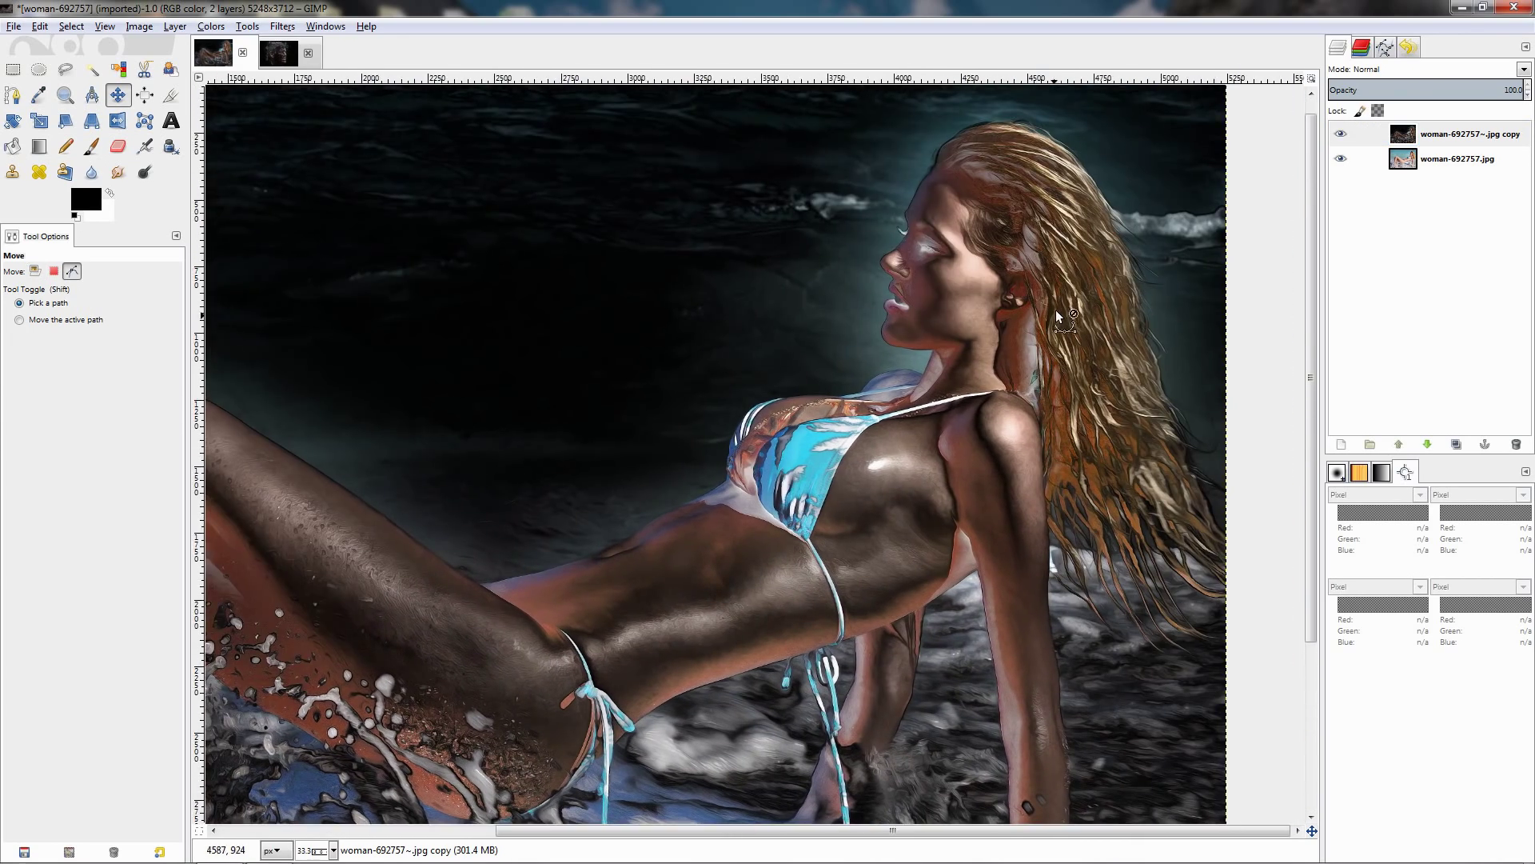
ctrl+scroll(903, 336, up, 2)
ctrl+scroll(903, 336, down, 1)
ctrl+scroll(911, 340, down, 1)
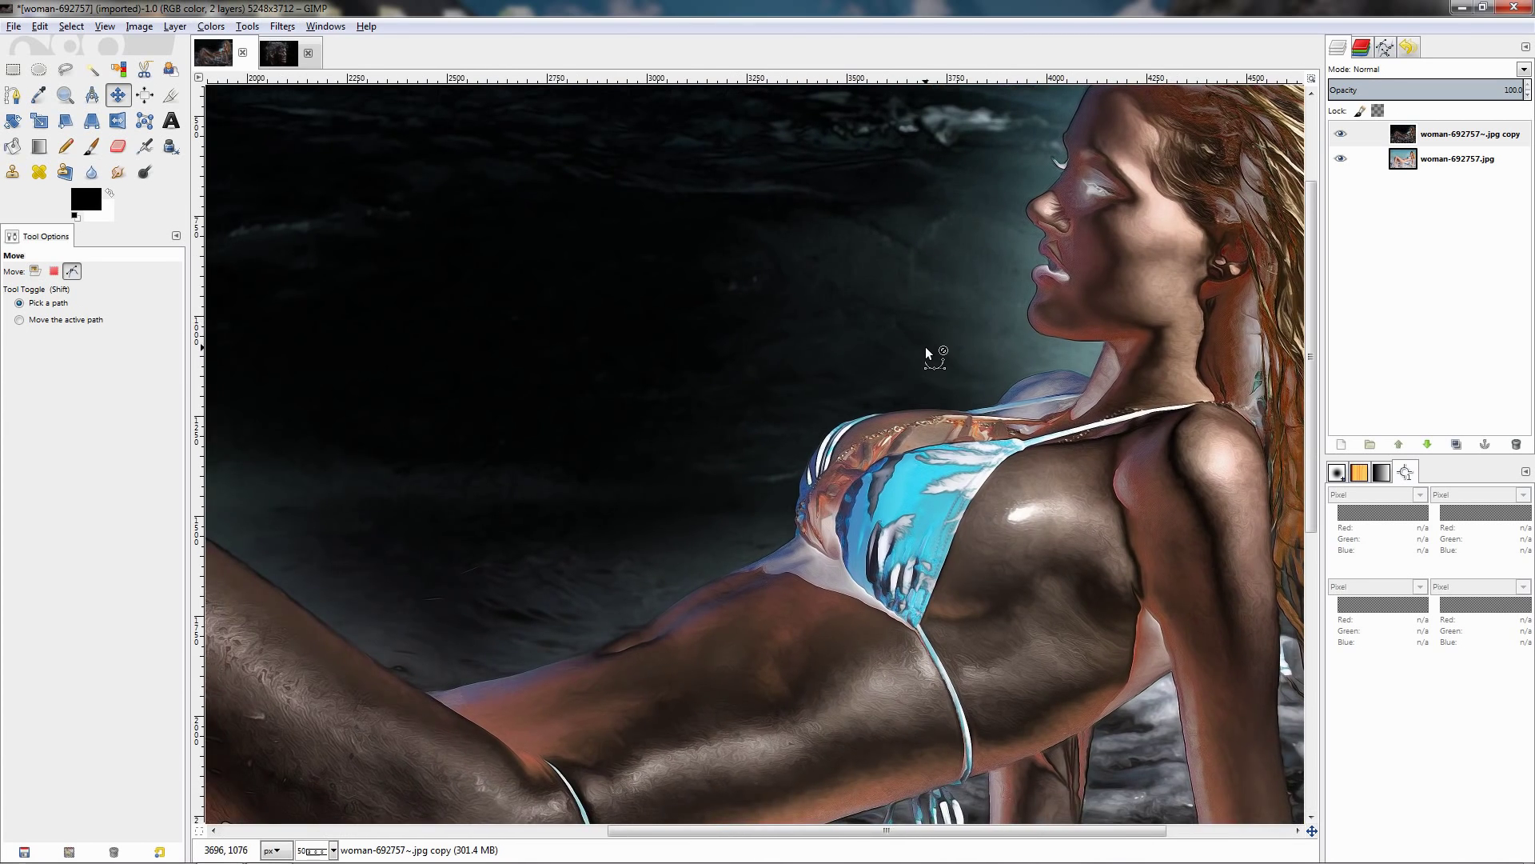
ctrl+scroll(924, 347, down, 1)
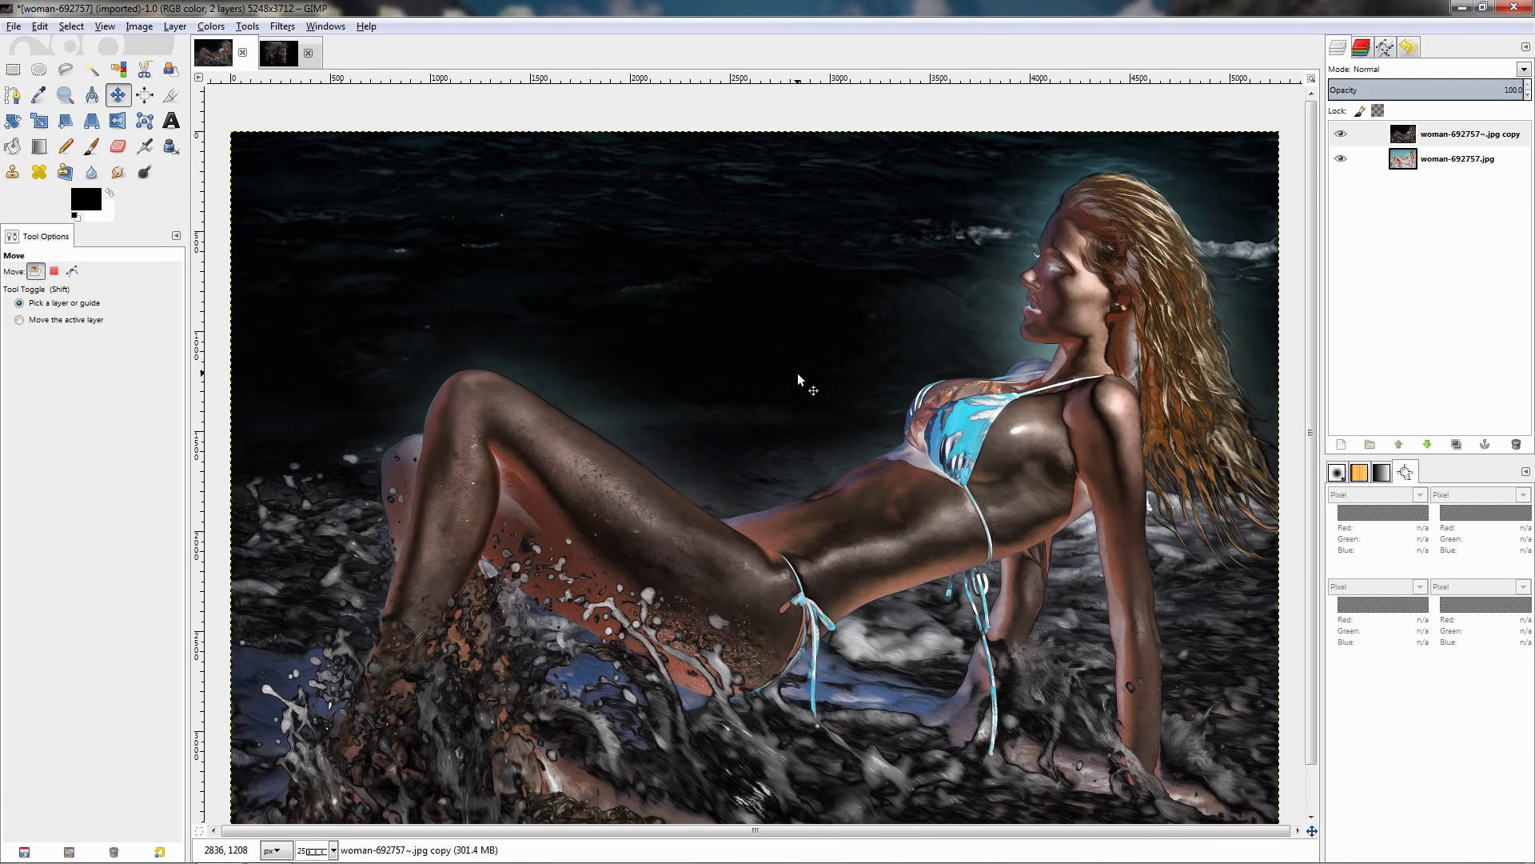
drag(798, 372, 800, 344)
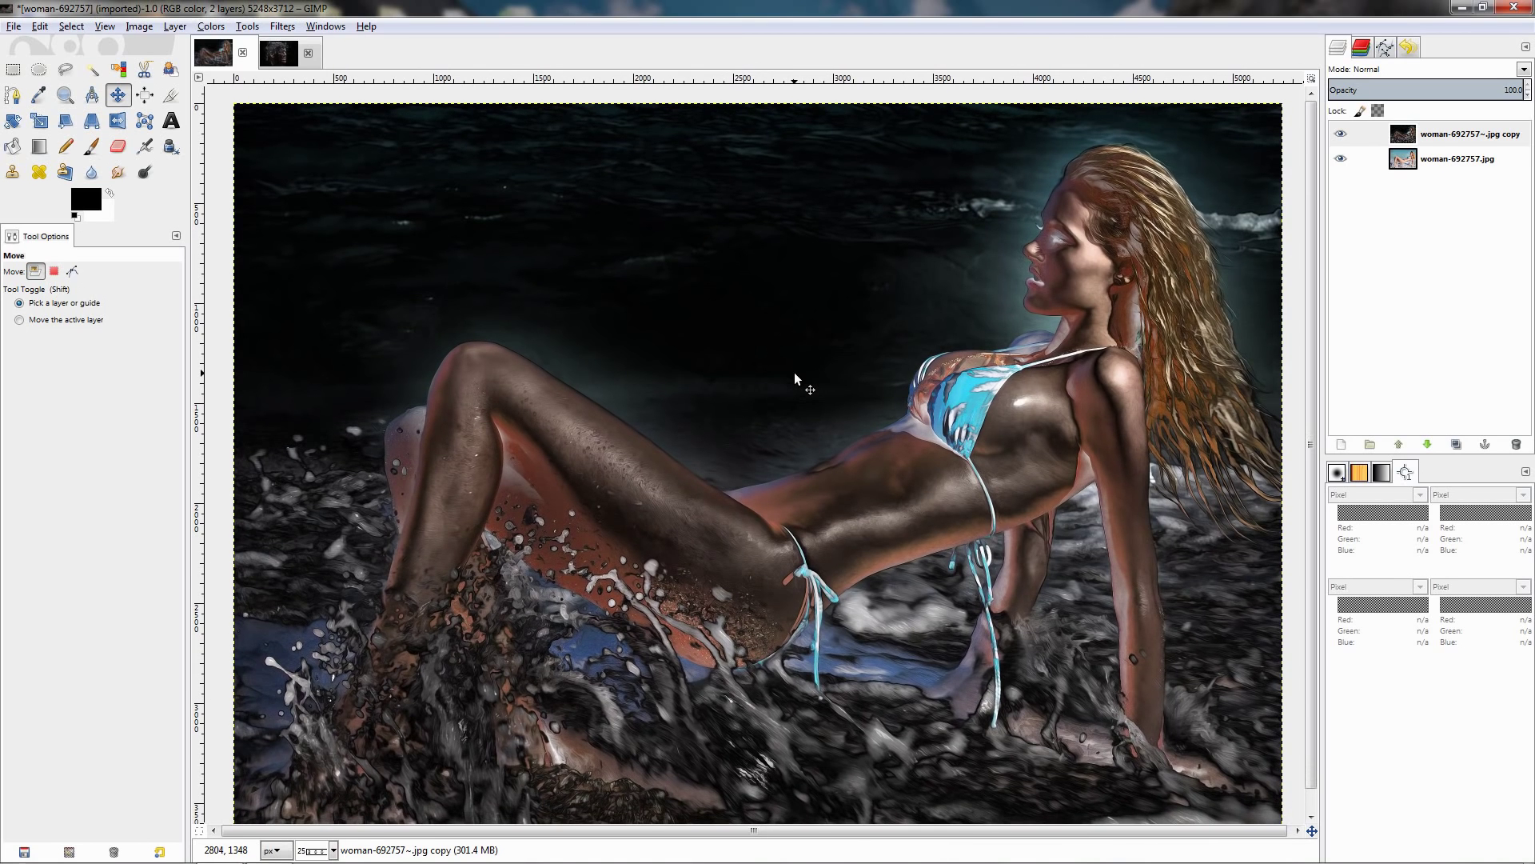
- Reopen G'MIC to review the Anguish settings and close it without changes
click(282, 27)
click(306, 396)
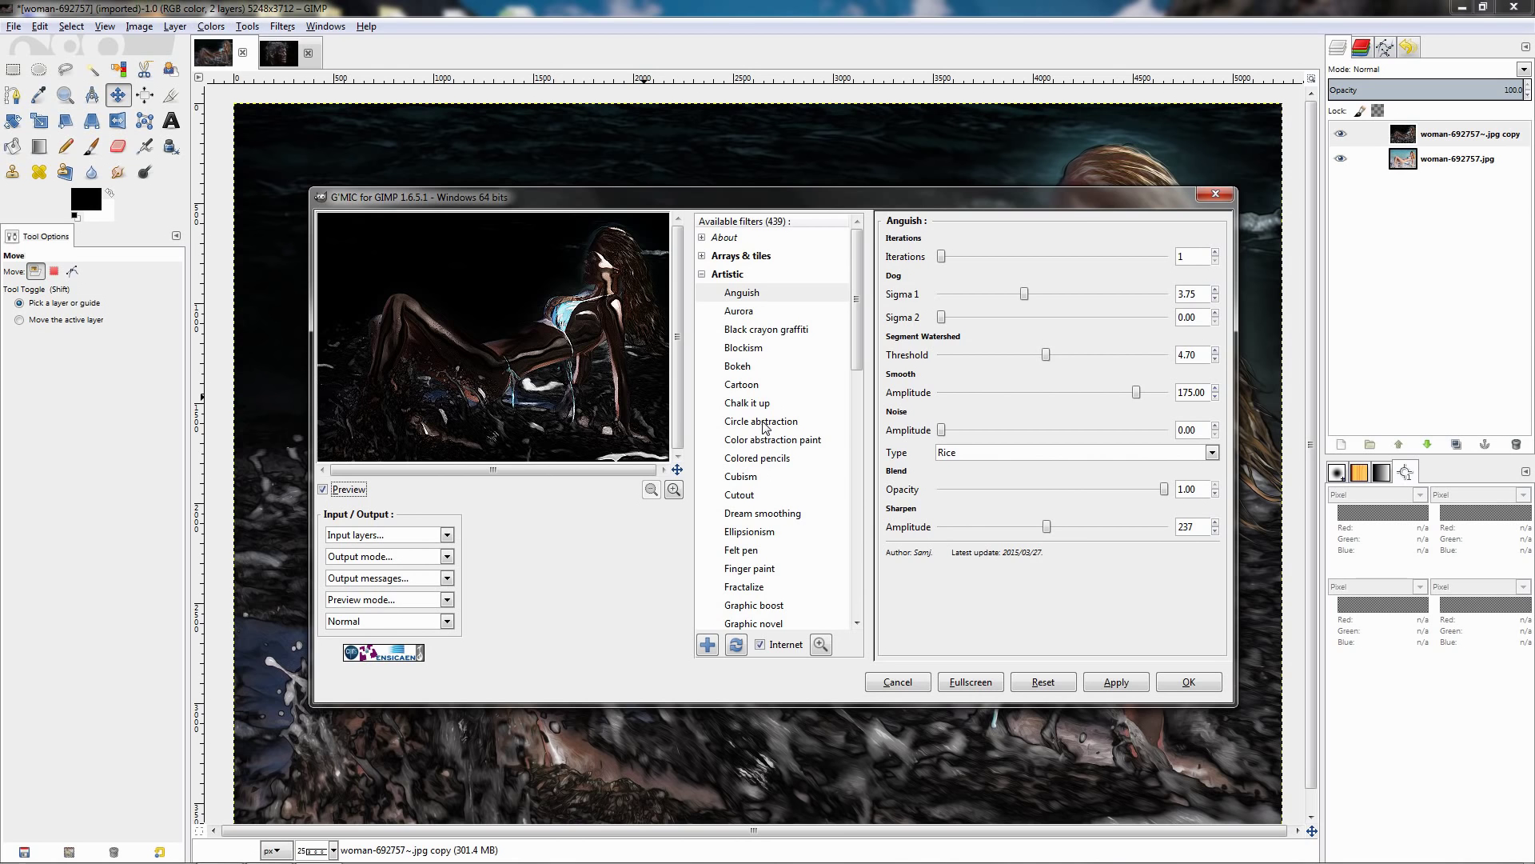
click(1215, 194)
- Switch back to the filtered rain-785245 portrait
click(279, 62)
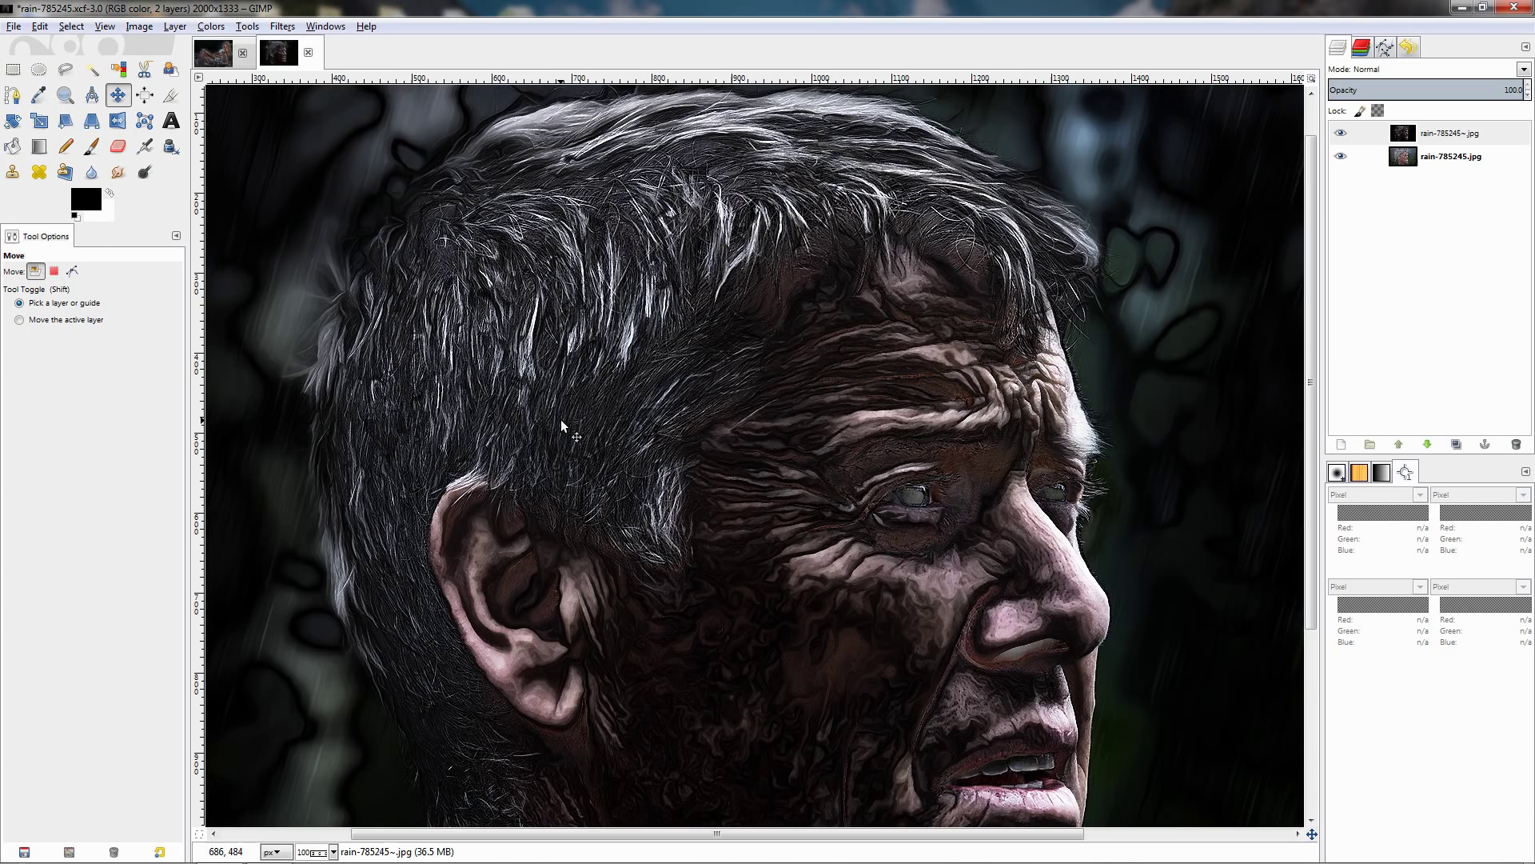
scroll(560, 419, up, 1)
scroll(563, 368, down, 2)
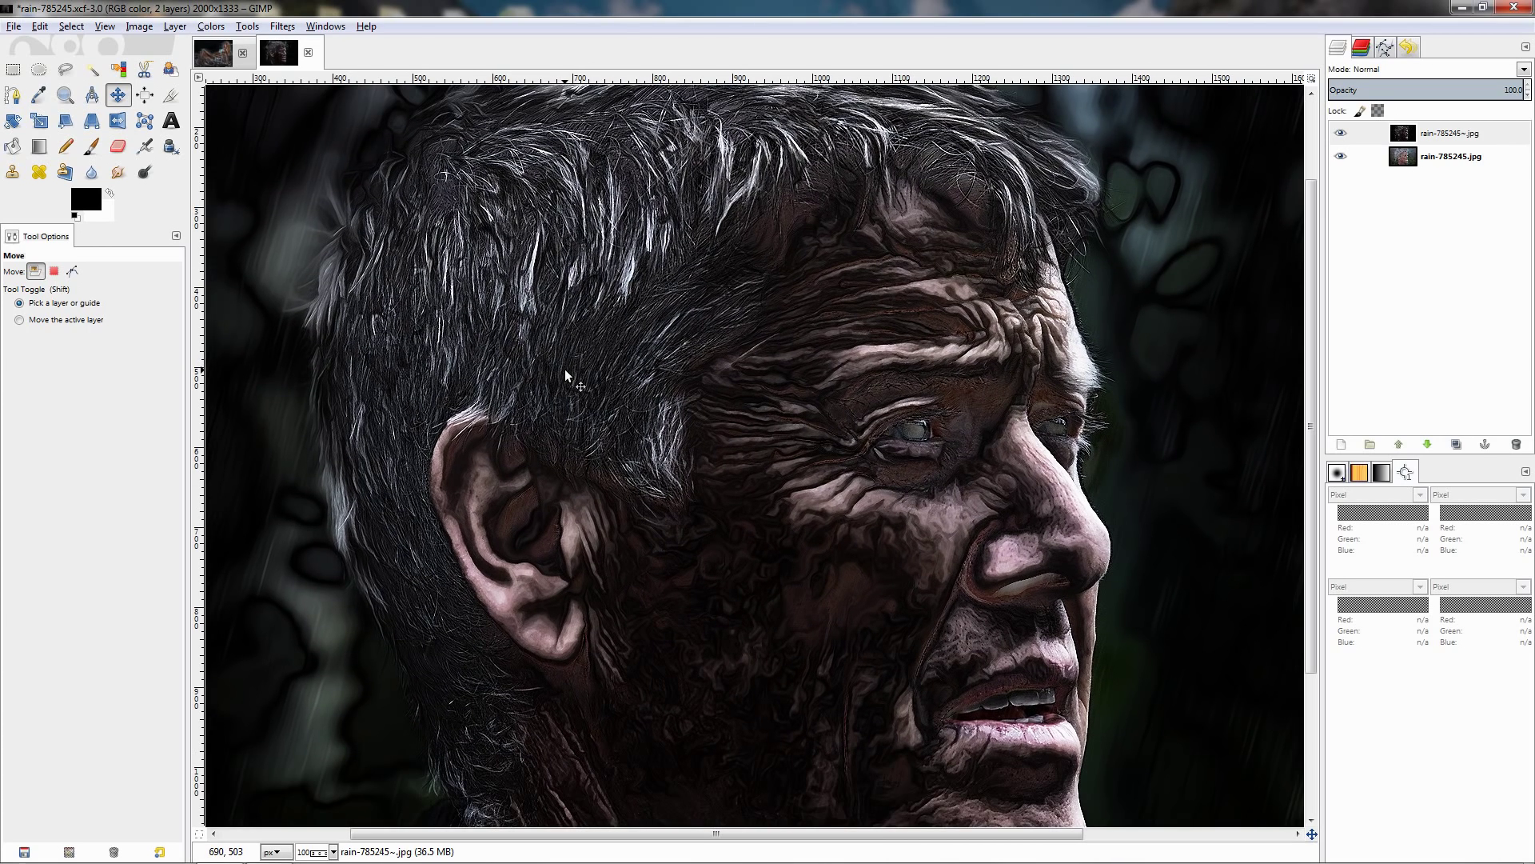